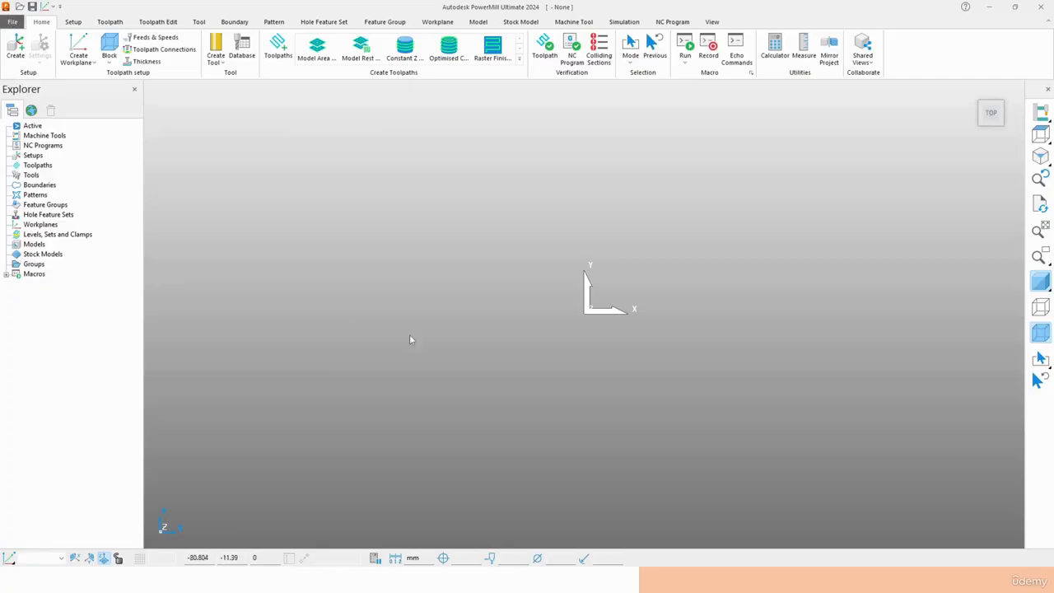
- Import the model cowling.dgk from the examples folder
click(28, 248)
right_click(35, 249)
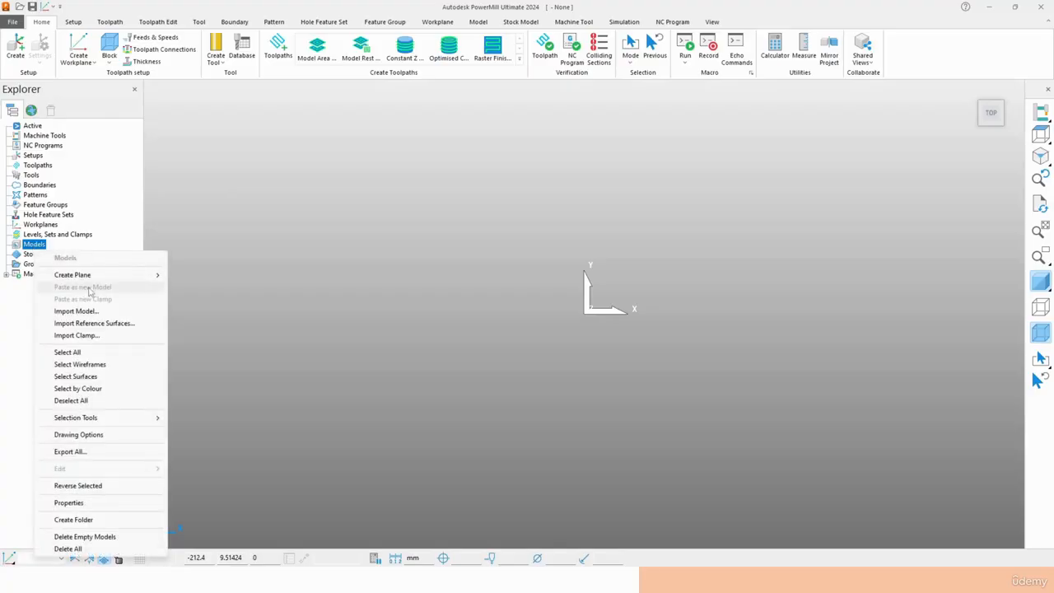
click(90, 312)
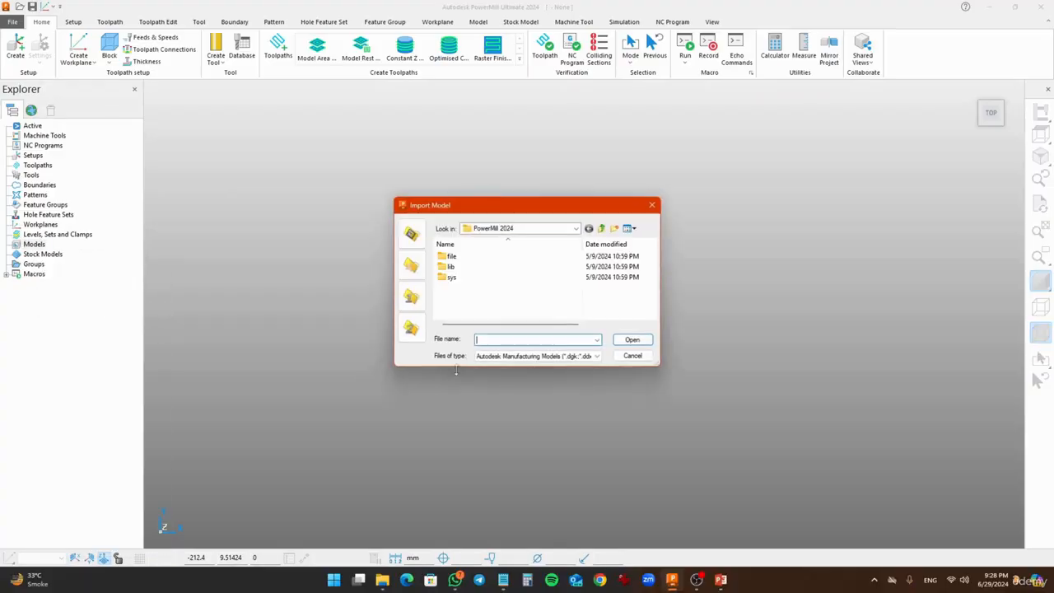
click(411, 266)
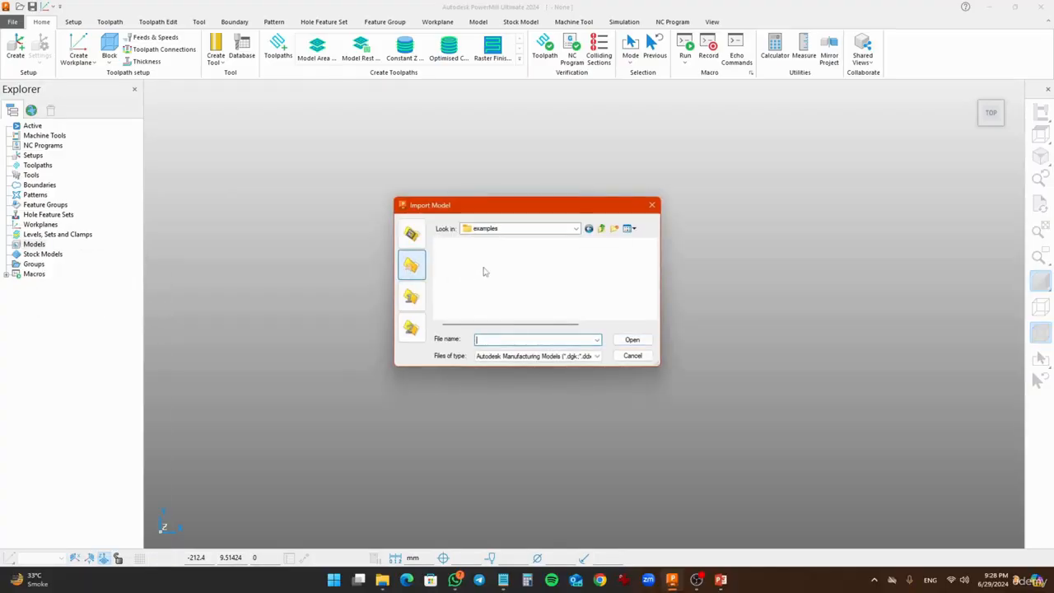
double_click(525, 208)
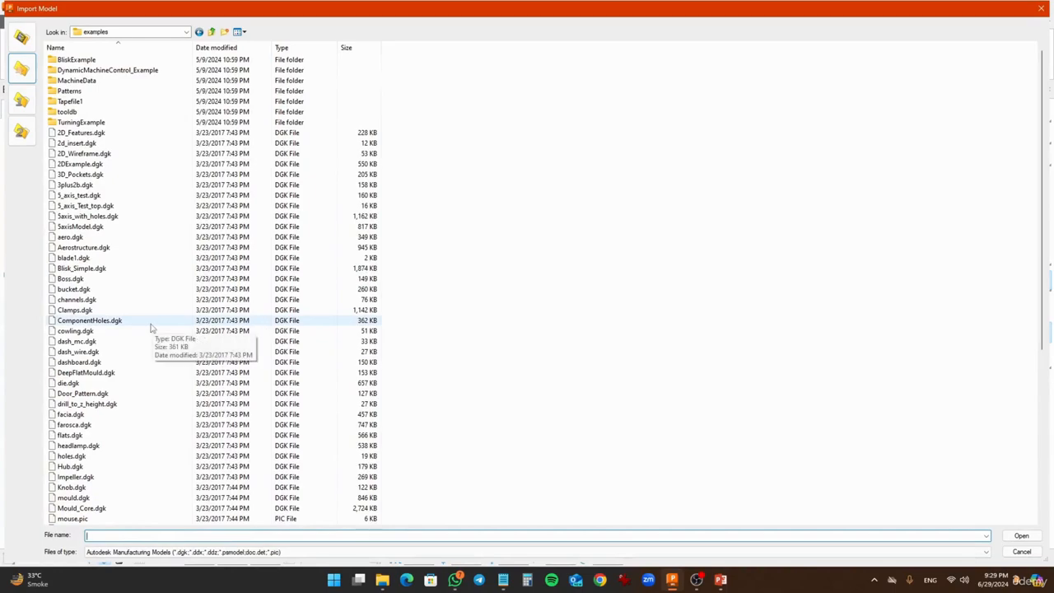
click(77, 333)
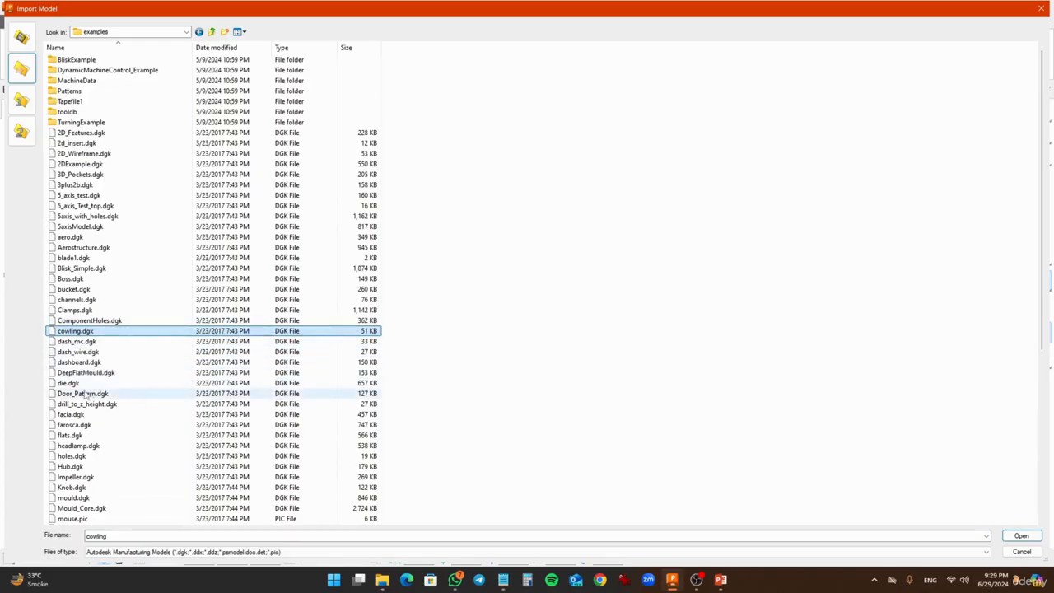
click(69, 384)
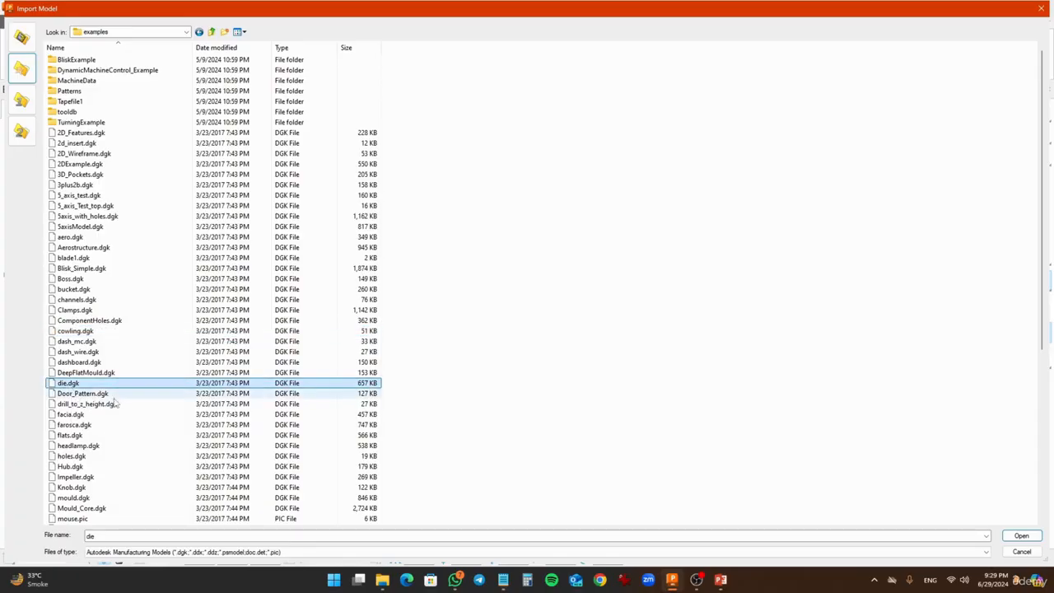
click(70, 333)
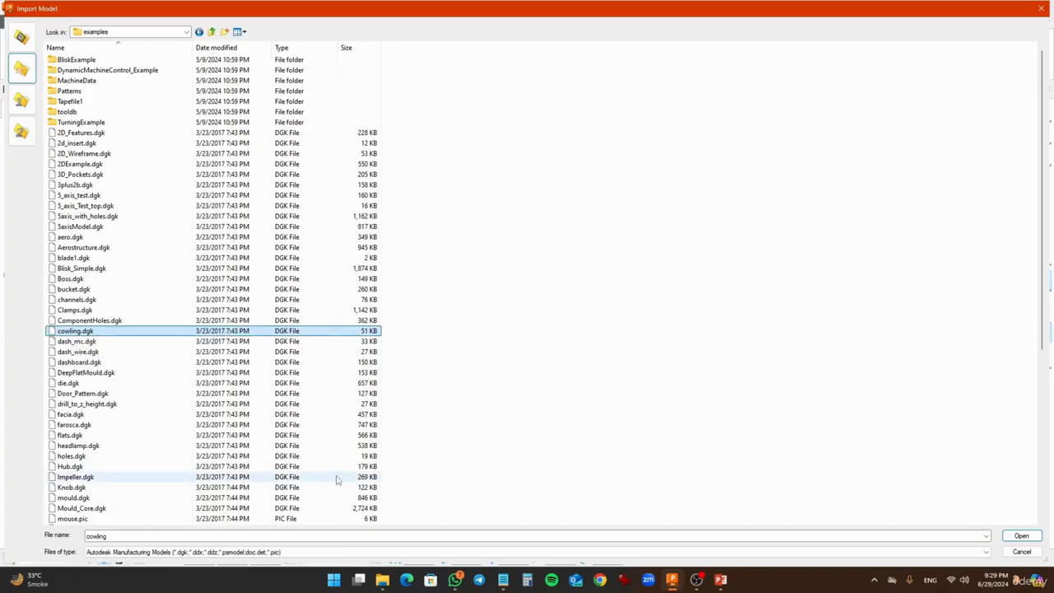
click(1021, 536)
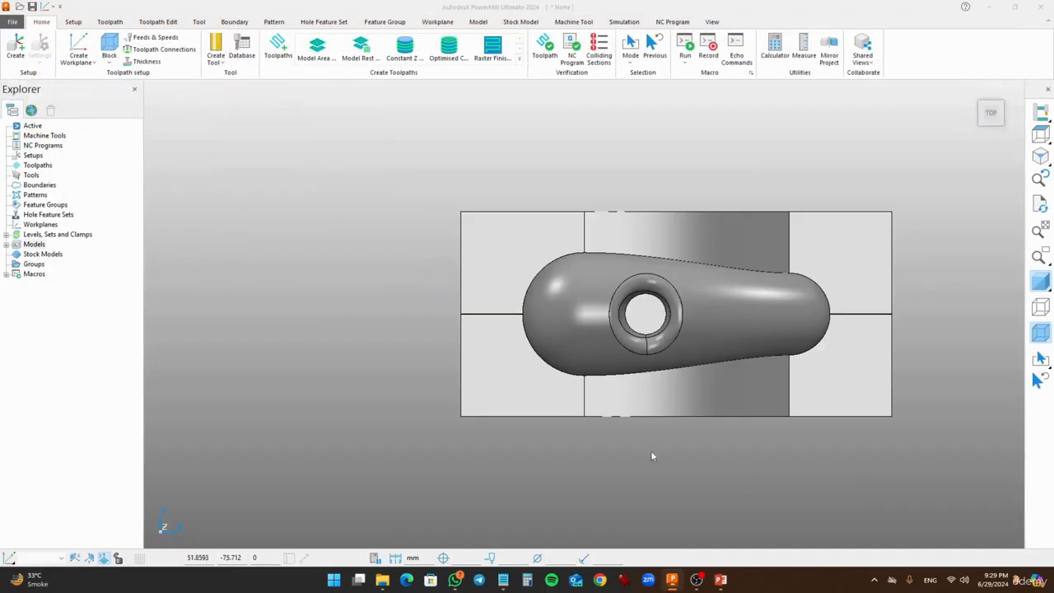
- Examine the imported cowling from several angles, including its central hole, rounded body and surrounding base surfaces
middle_drag(638, 469, 508, 338)
scroll(508, 338, up, 3)
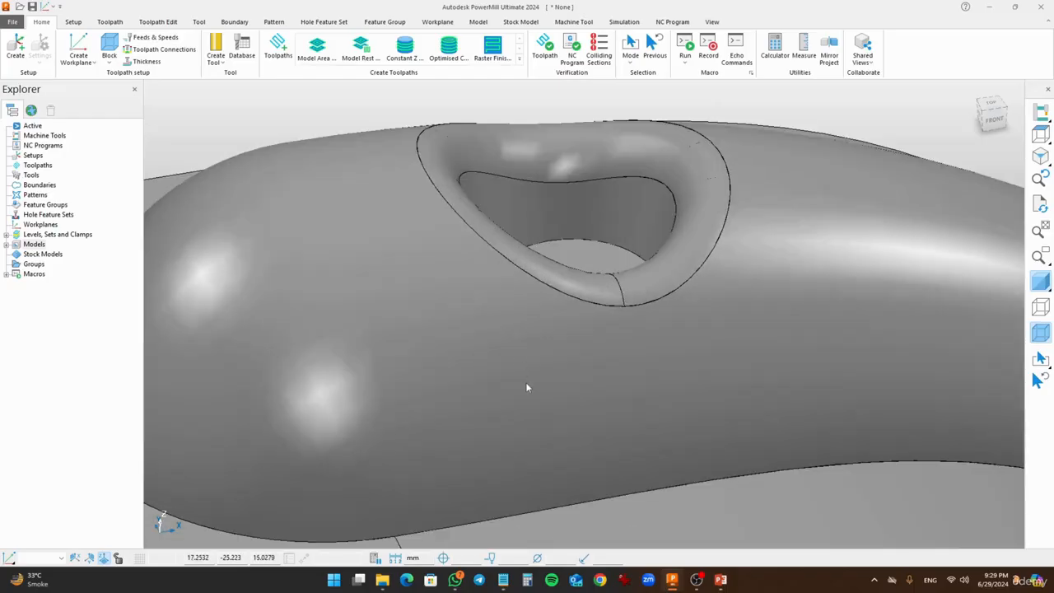
scroll(532, 380, down, 3)
middle_drag(533, 382, 521, 357)
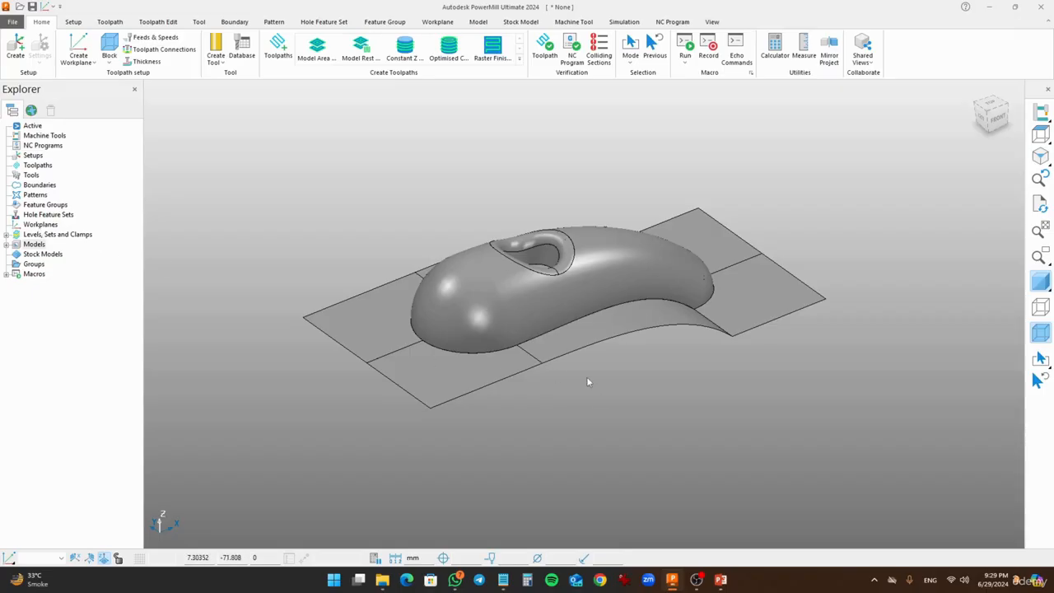
middle_drag(701, 449, 561, 448)
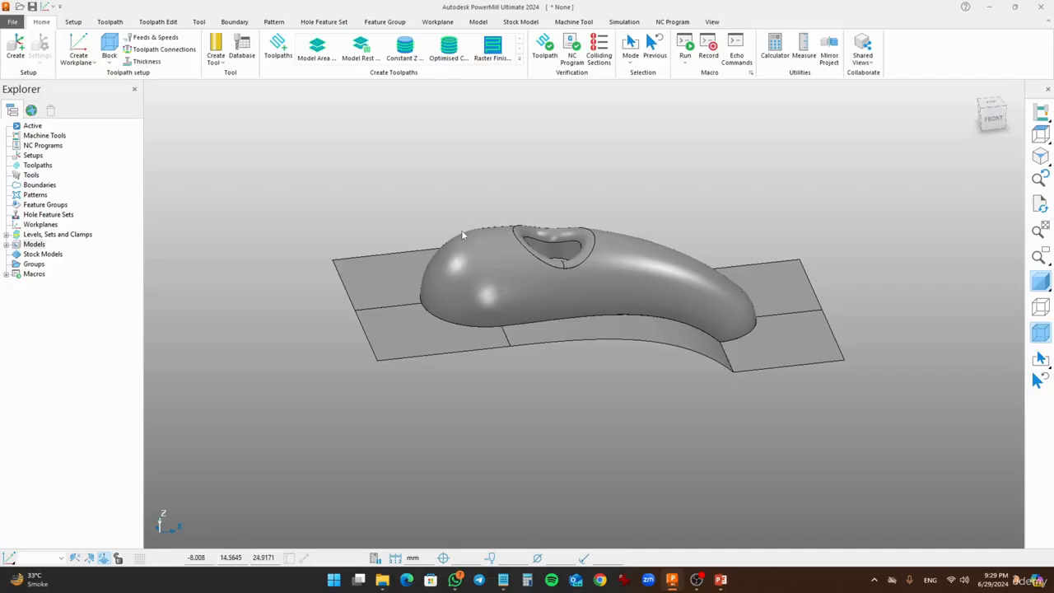
middle_drag(432, 305, 444, 240)
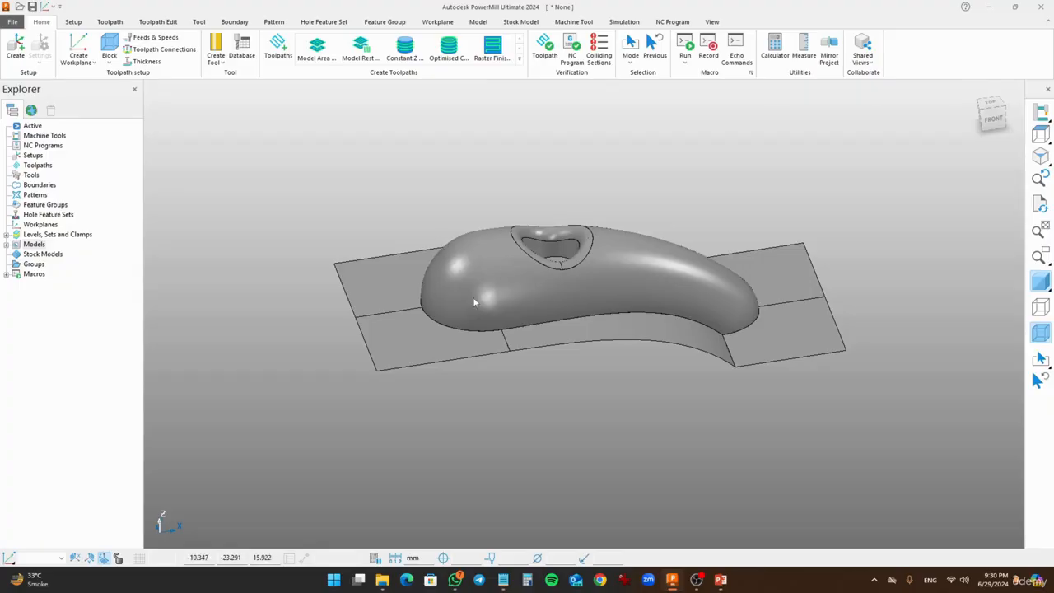
middle_drag(508, 321, 467, 305)
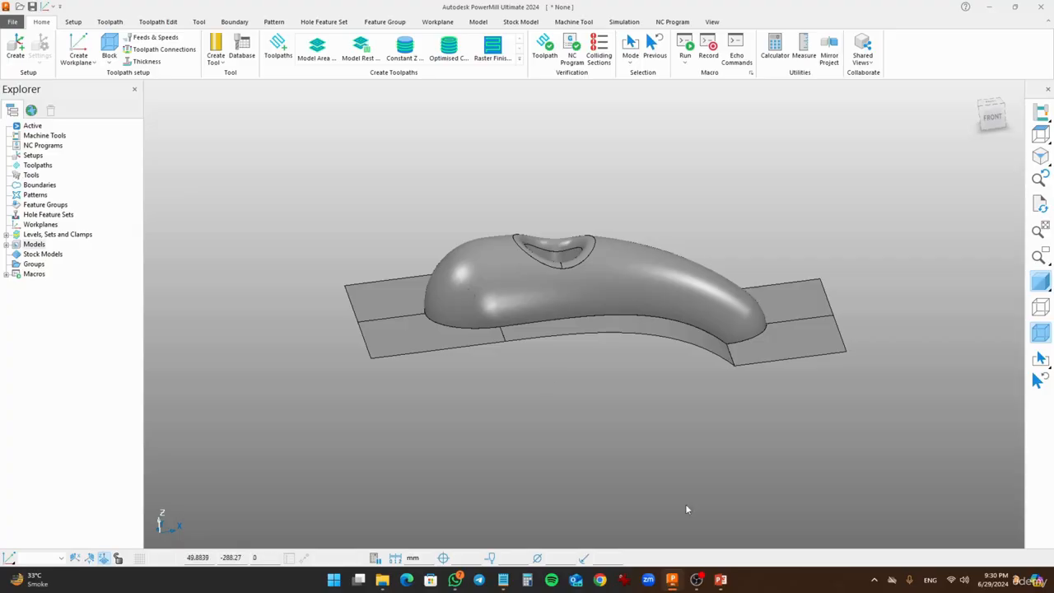
- Switch to the PowerPoint slide listing the Module 3 machining strategies and return to PowerMill
click(720, 570)
click(761, 545)
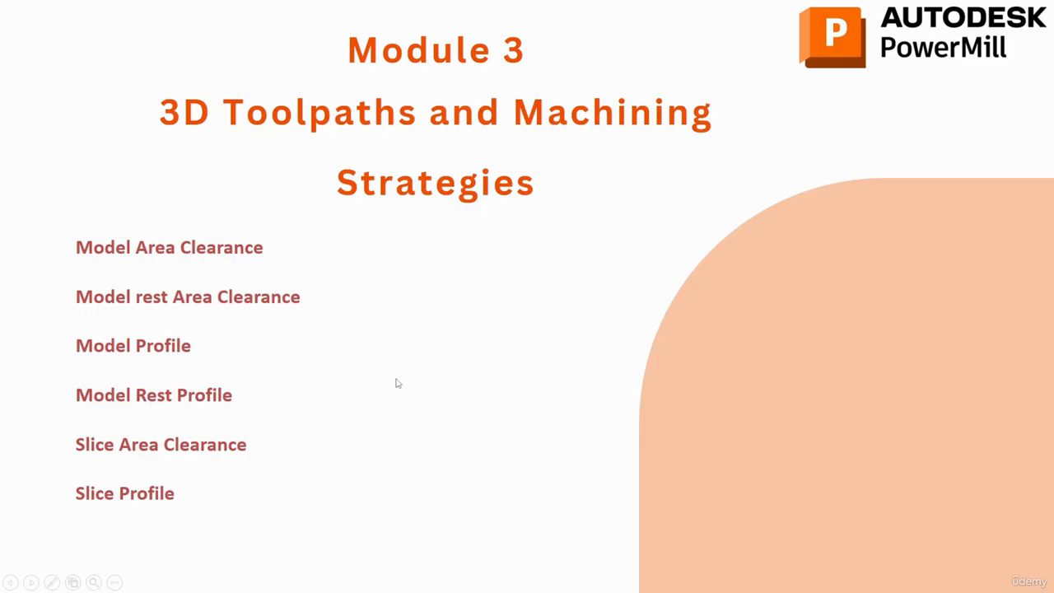
key(alt+Tab)
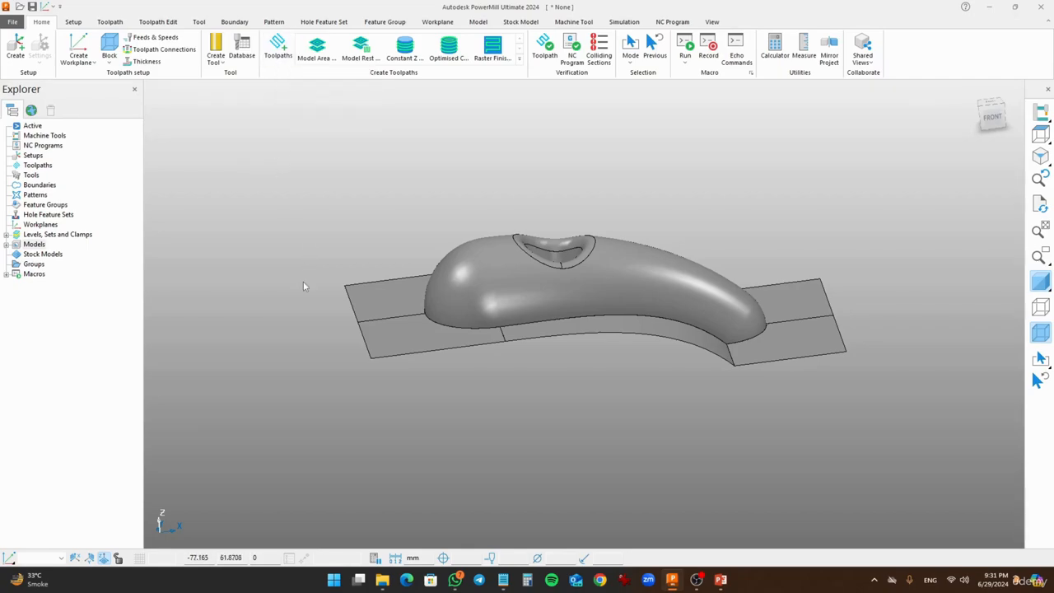
- Create a box block in the active workplane, calculated from the limits of the cowling model, and inspect it
click(110, 47)
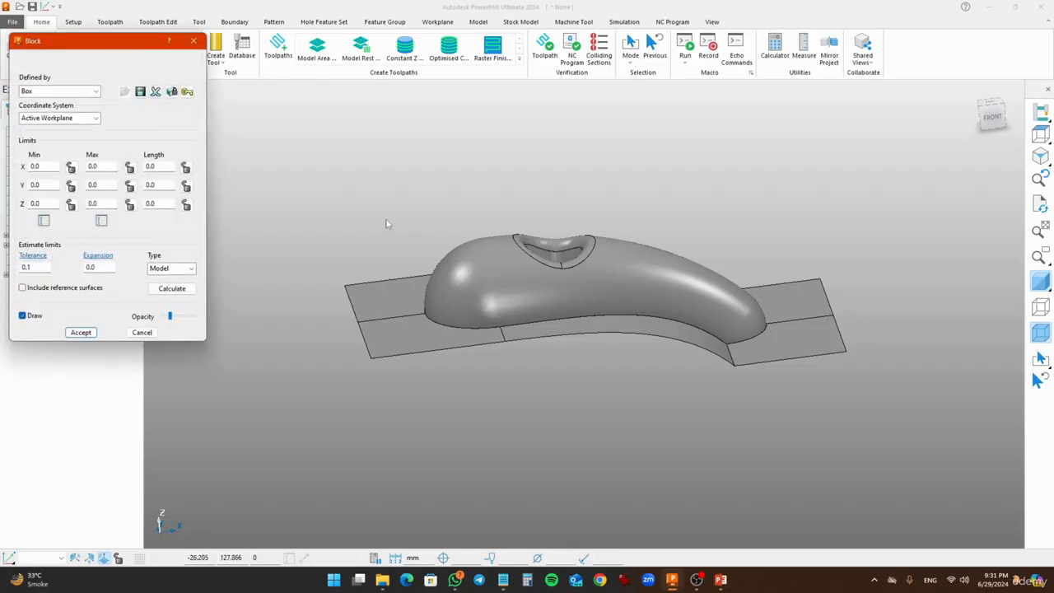
click(167, 293)
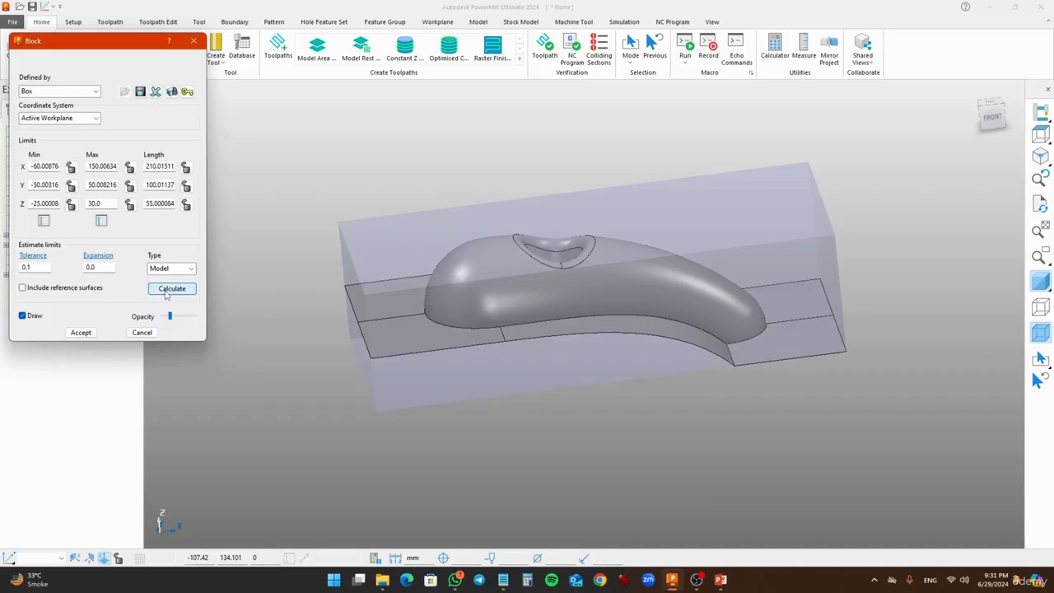
click(80, 332)
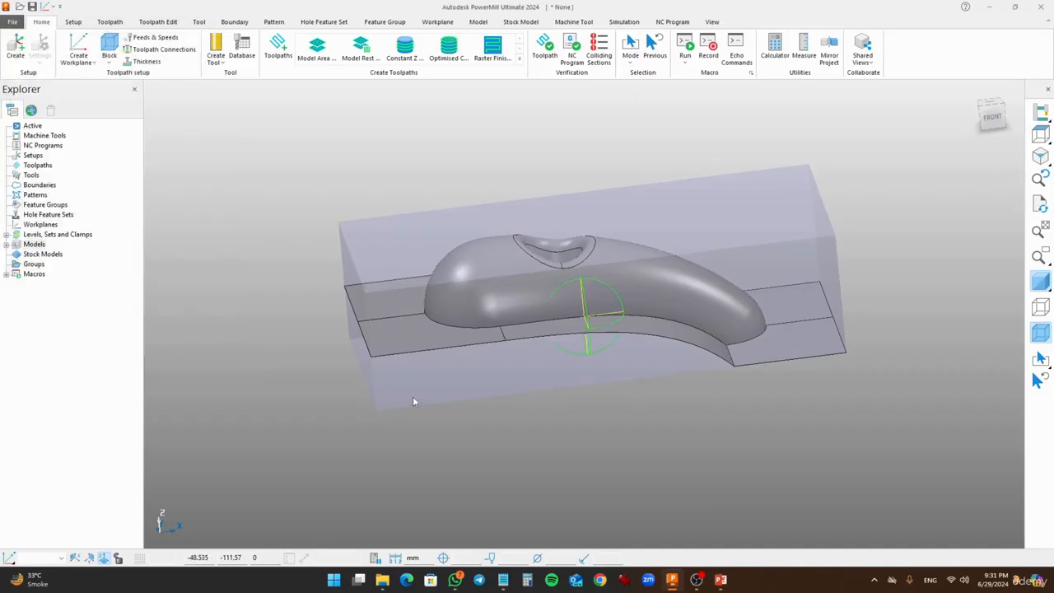
middle_drag(414, 401, 502, 360)
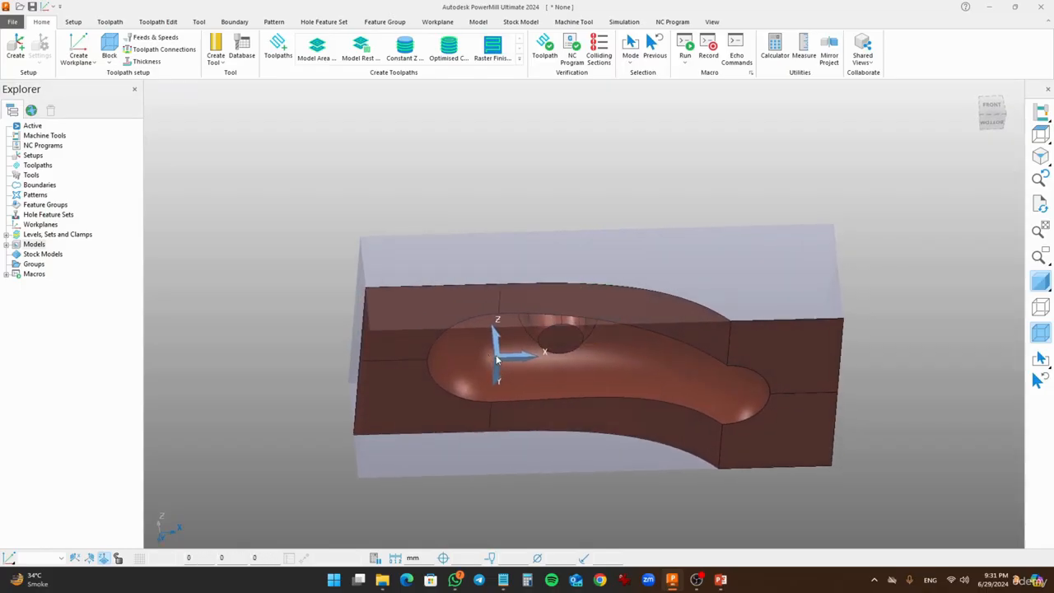
middle_drag(499, 367, 701, 375)
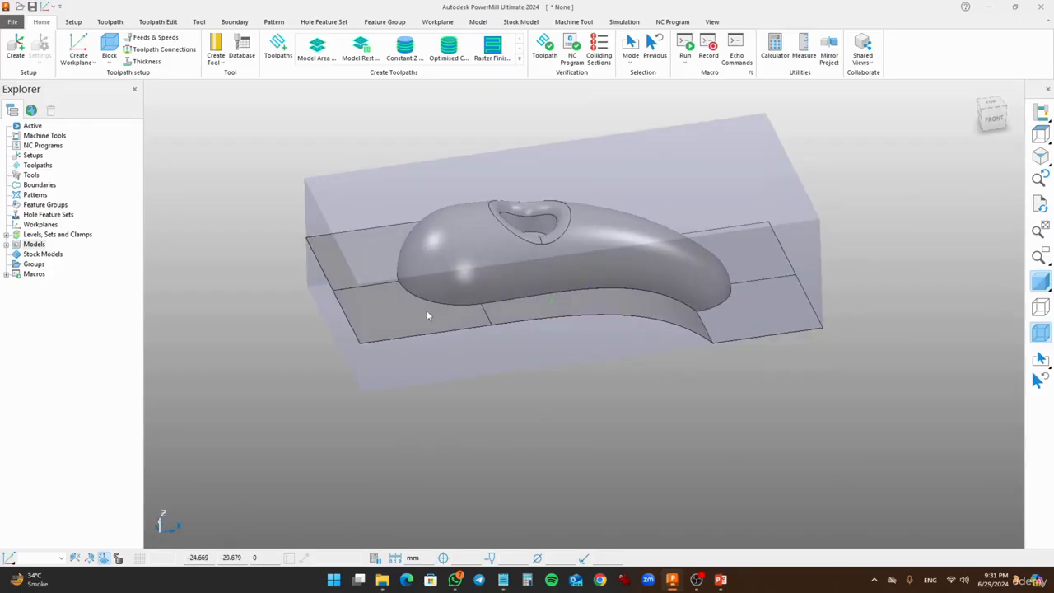
shift+middle_drag(427, 315, 426, 350)
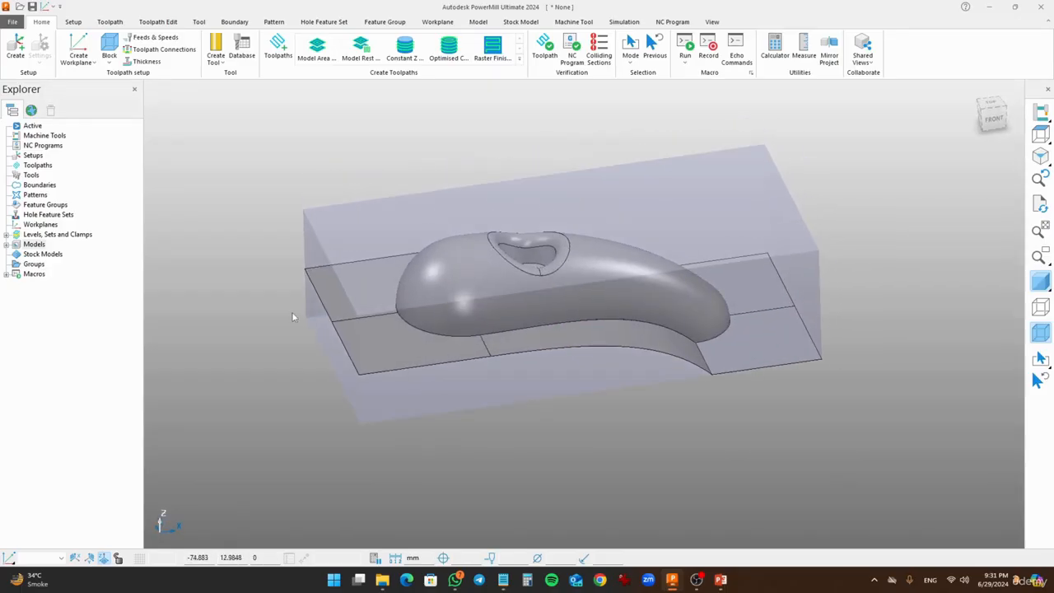
- Start a pattern in the curve editor and trace a closed composite curve around the cowling body's lower edge
click(36, 195)
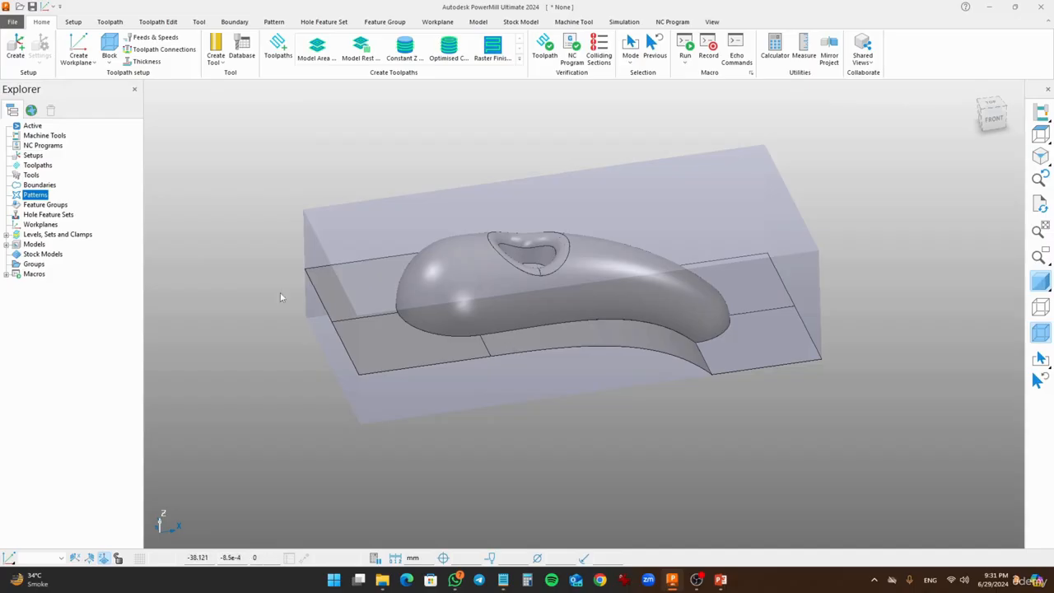
click(36, 187)
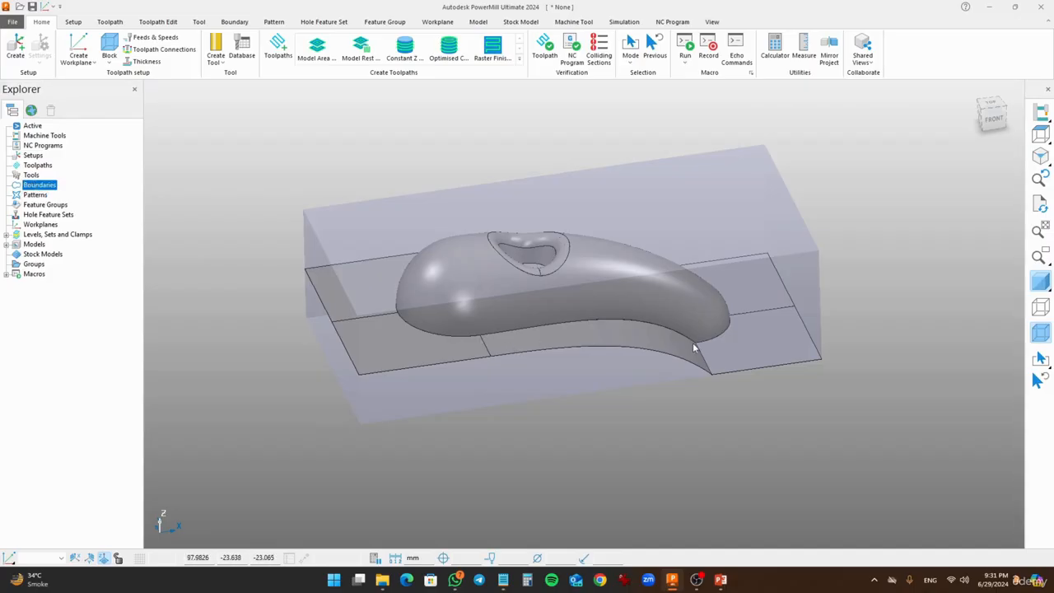
click(25, 196)
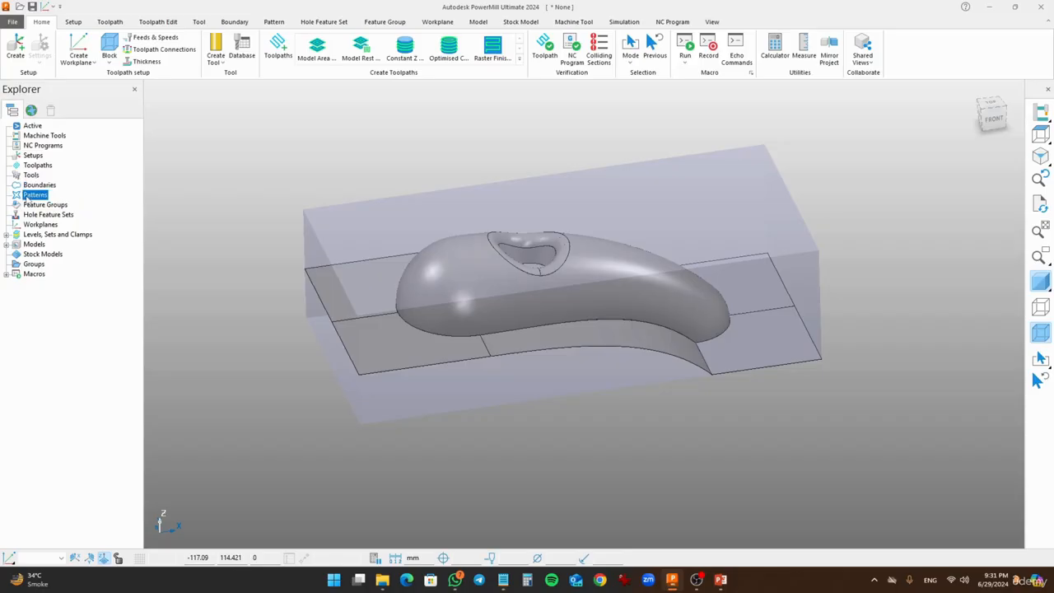
right_click(38, 200)
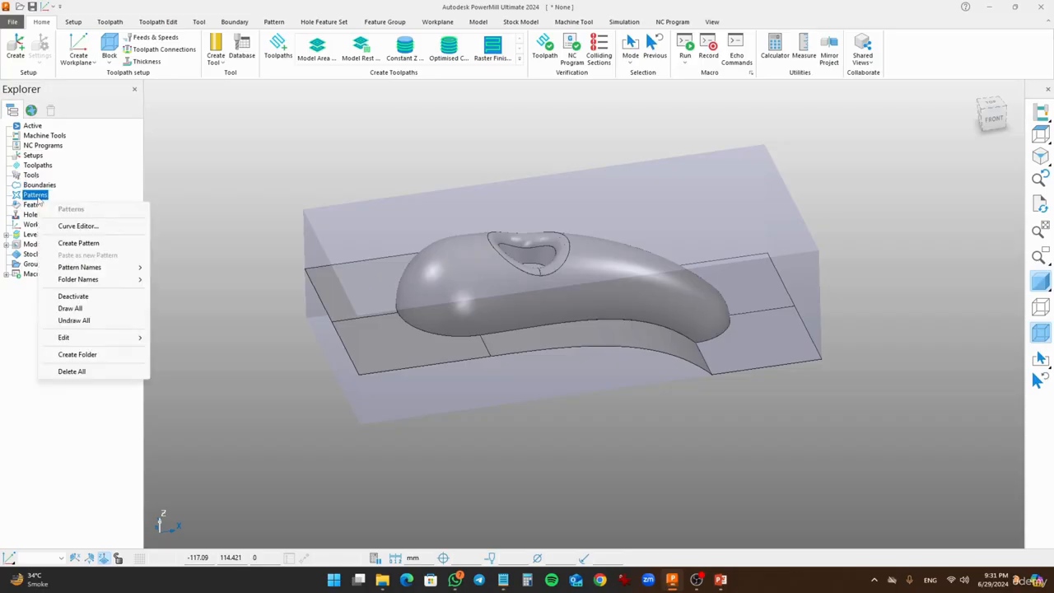
click(77, 225)
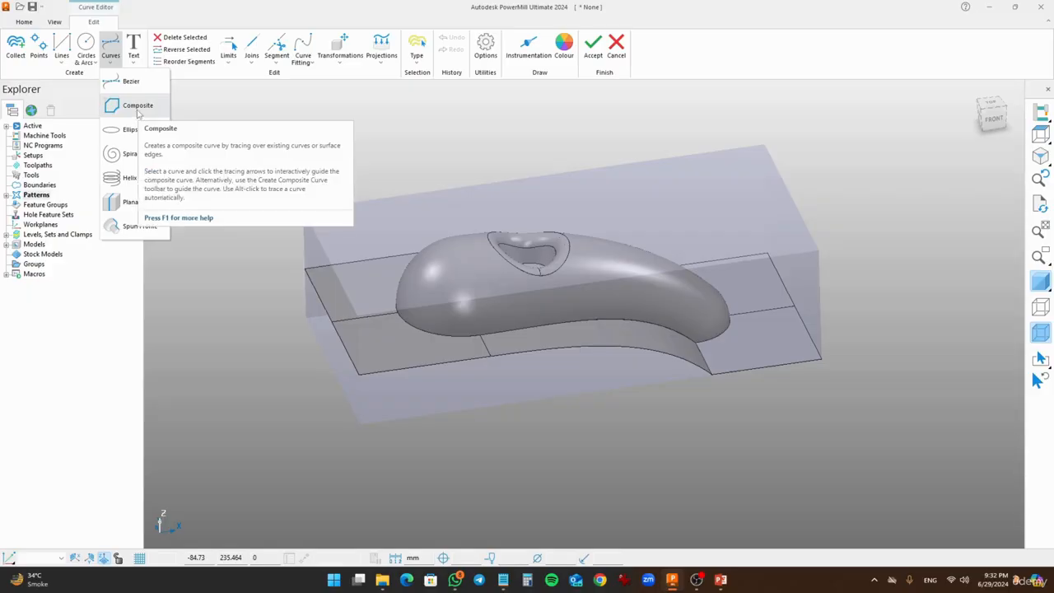
click(138, 106)
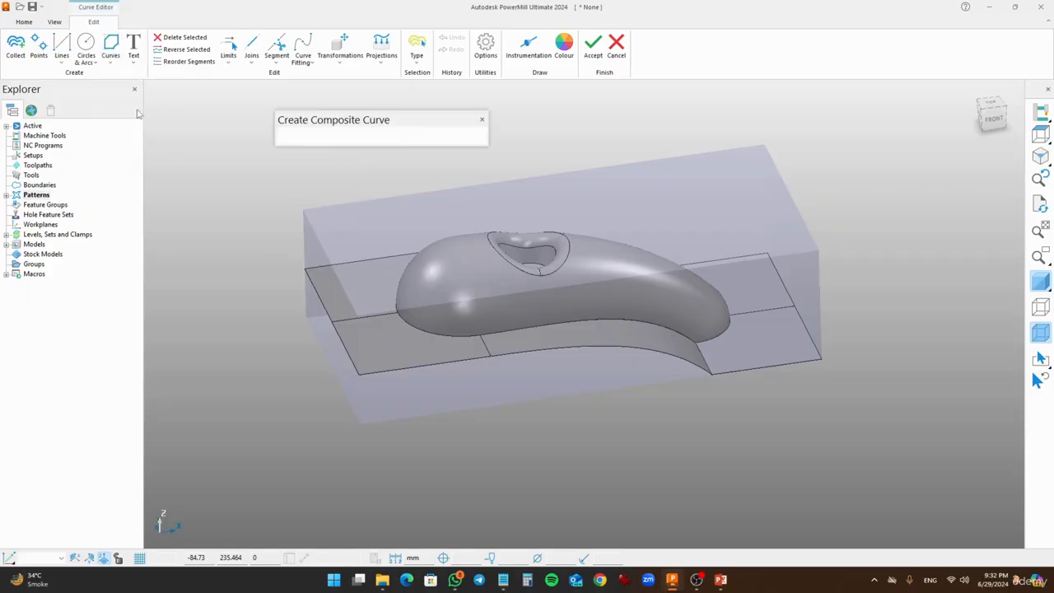
click(436, 336)
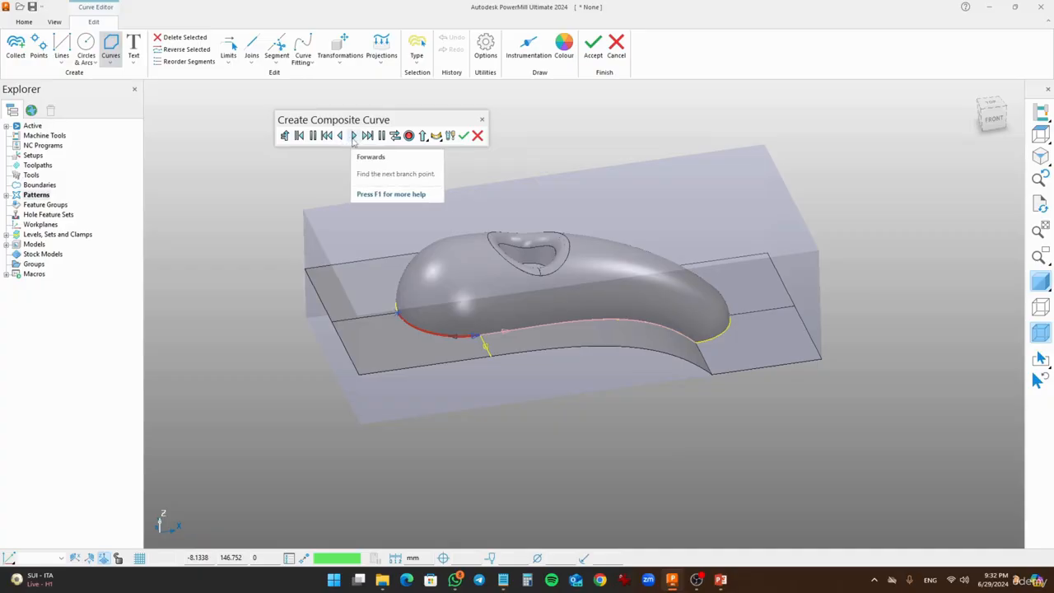
click(354, 137)
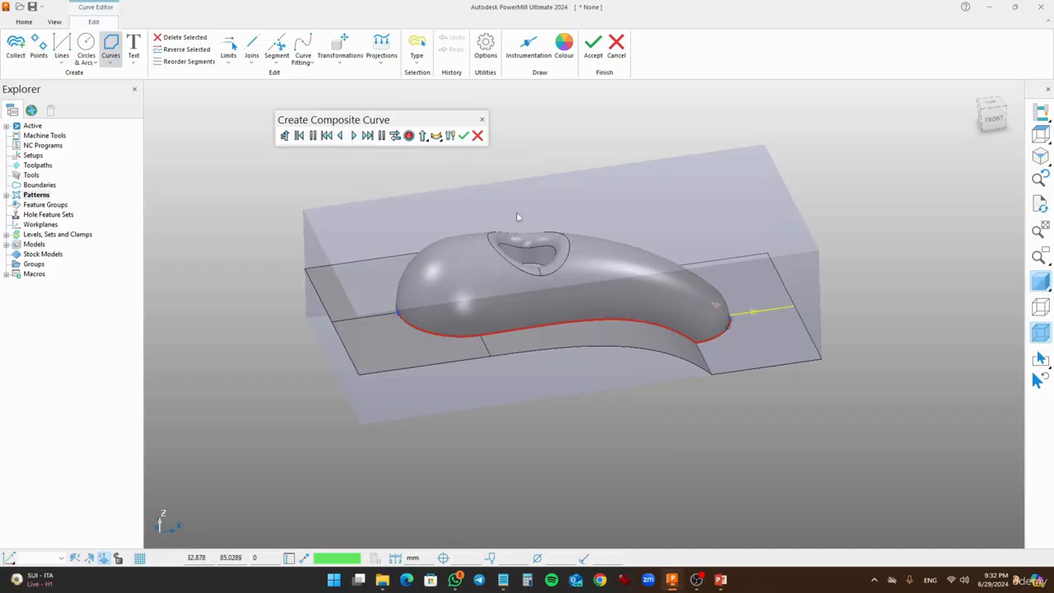
middle_drag(516, 212, 533, 309)
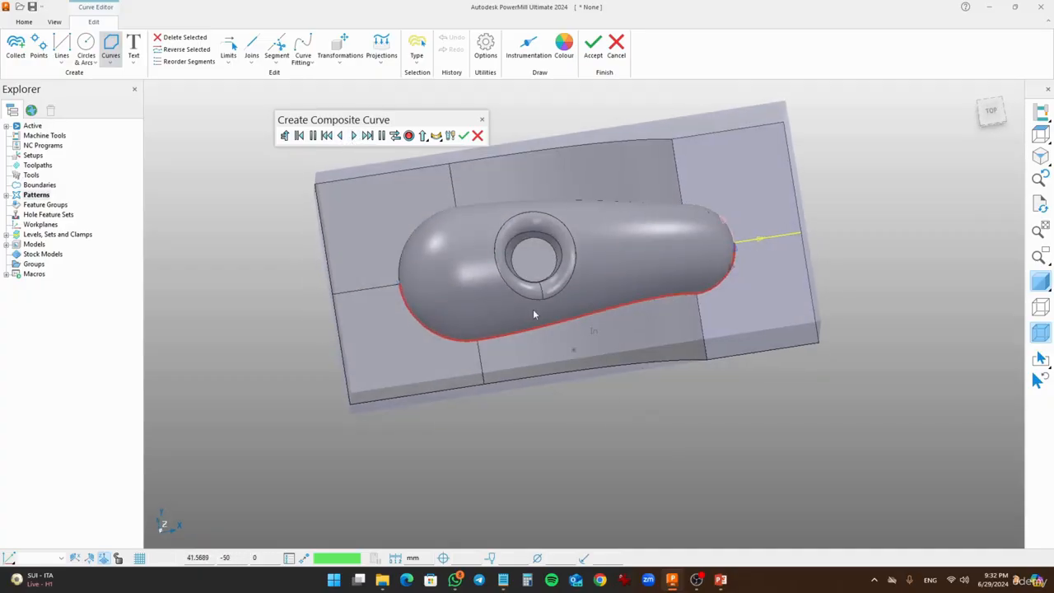
click(354, 136)
click(356, 138)
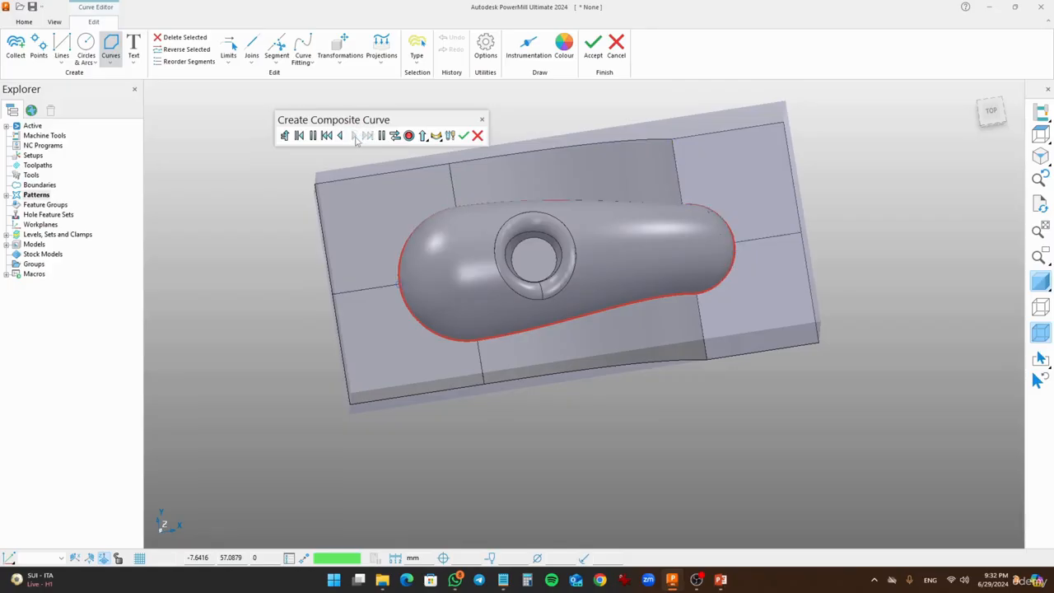
- Save the traced composite curve and accept the curve editor changes to finish the pattern
mouse_move(561, 324)
middle_down()
mouse_move(543, 377)
mouse_move(529, 303)
mouse_move(445, 231)
mouse_move(520, 235)
middle_up()
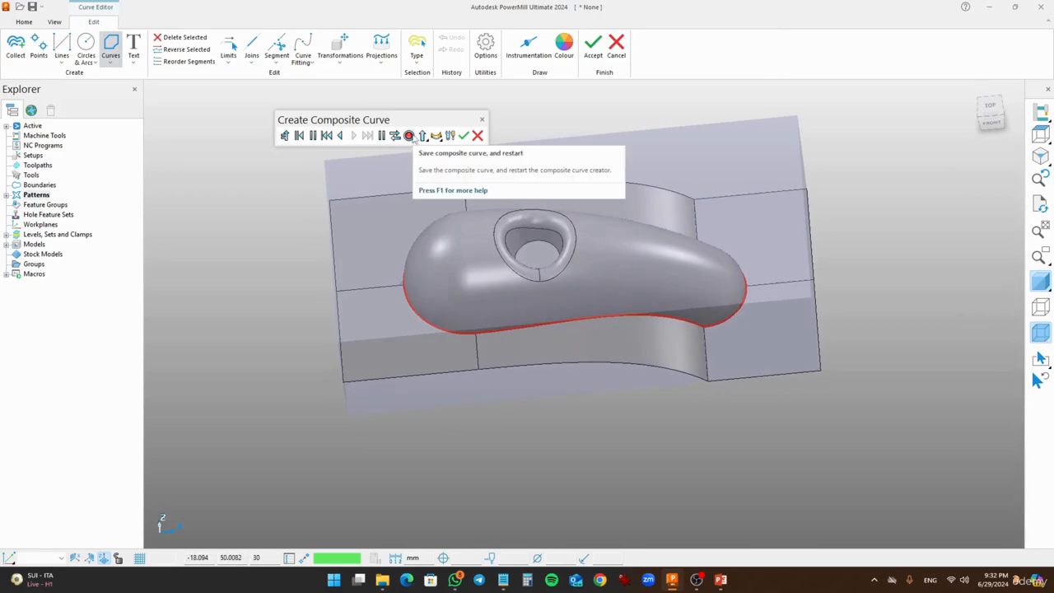
click(409, 136)
click(464, 136)
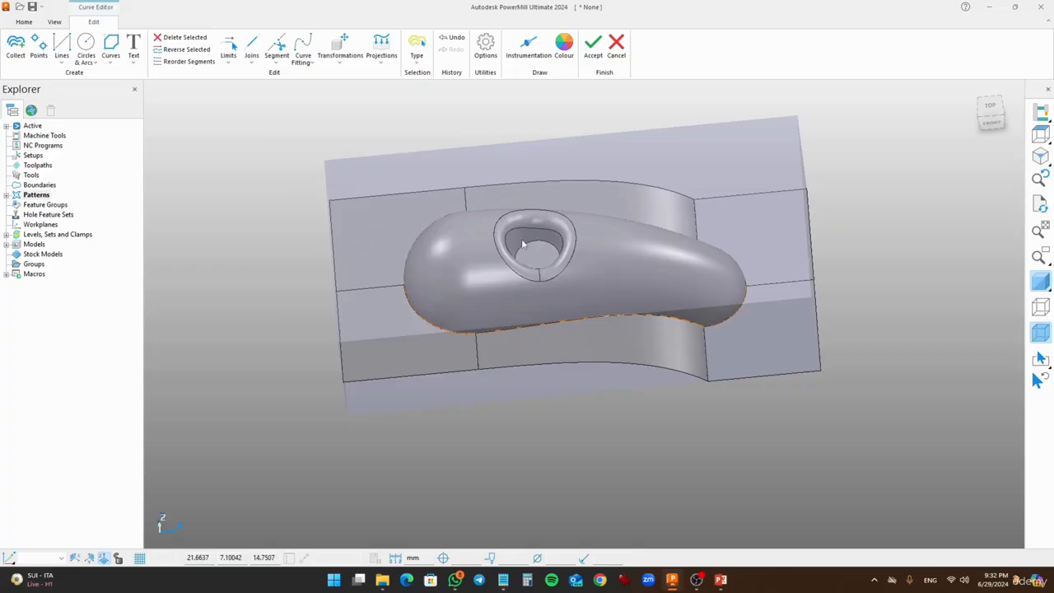
click(600, 57)
middle_drag(550, 323, 568, 309)
mouse_move(631, 281)
middle_down()
mouse_move(730, 359)
mouse_move(651, 330)
mouse_move(617, 357)
mouse_move(650, 271)
mouse_move(609, 305)
mouse_move(648, 273)
middle_up()
- Rename the new edge pattern as "pattern 1"
click(8, 195)
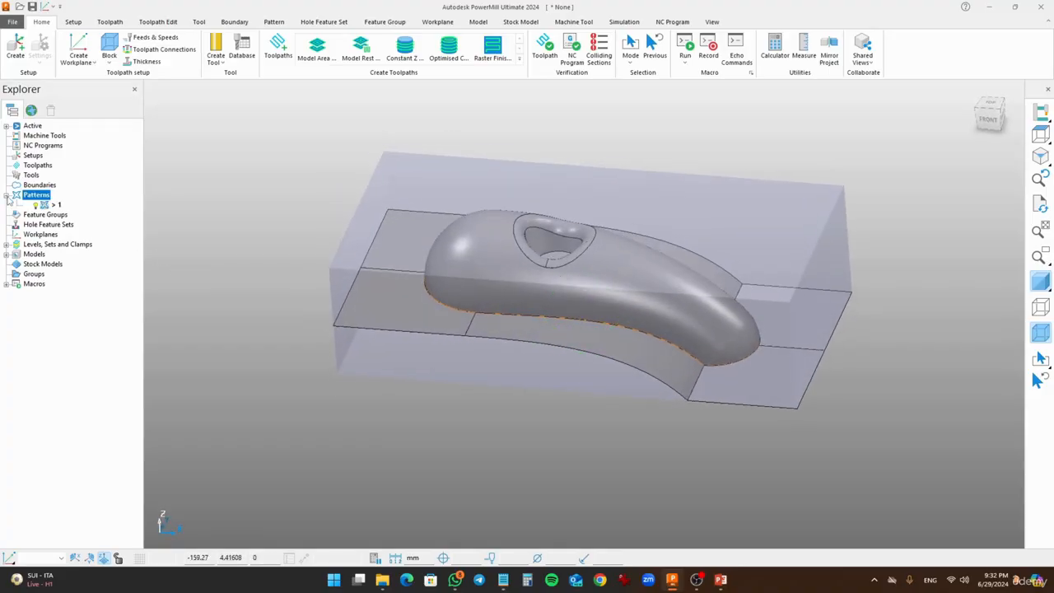
right_click(55, 205)
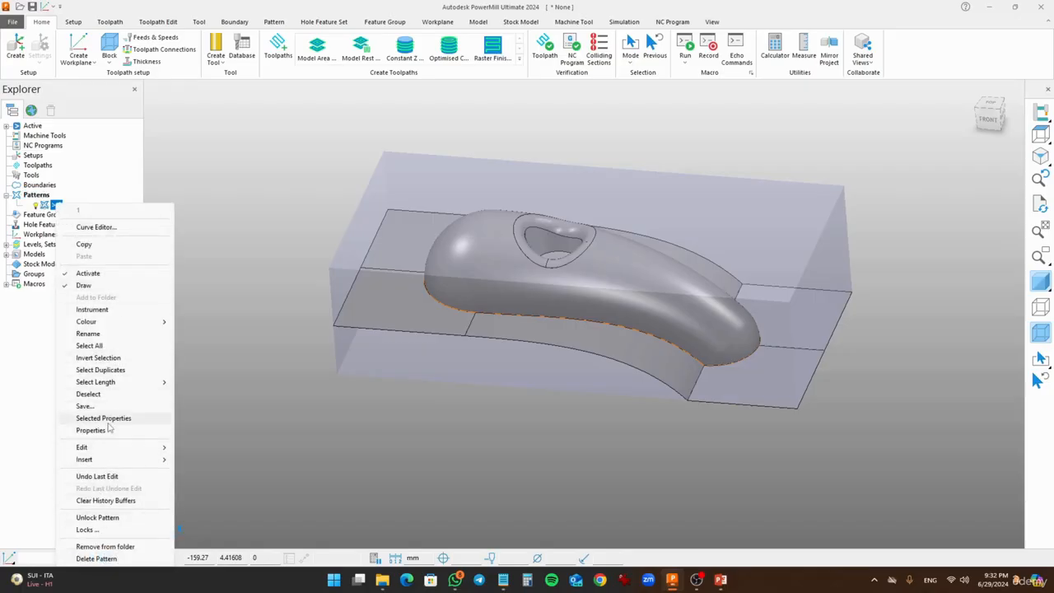
click(88, 334)
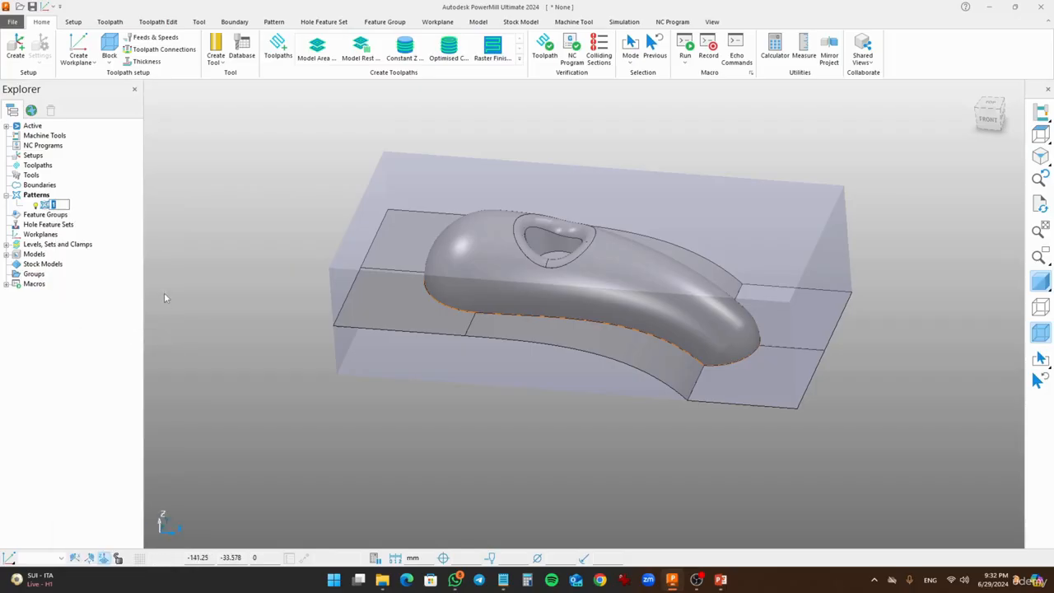
text(pattern 1)
key(Return)
- Start a Slice Area Clearance toolpath from the 3D area clearance strategies and name it "Alice area Clearance"
click(278, 50)
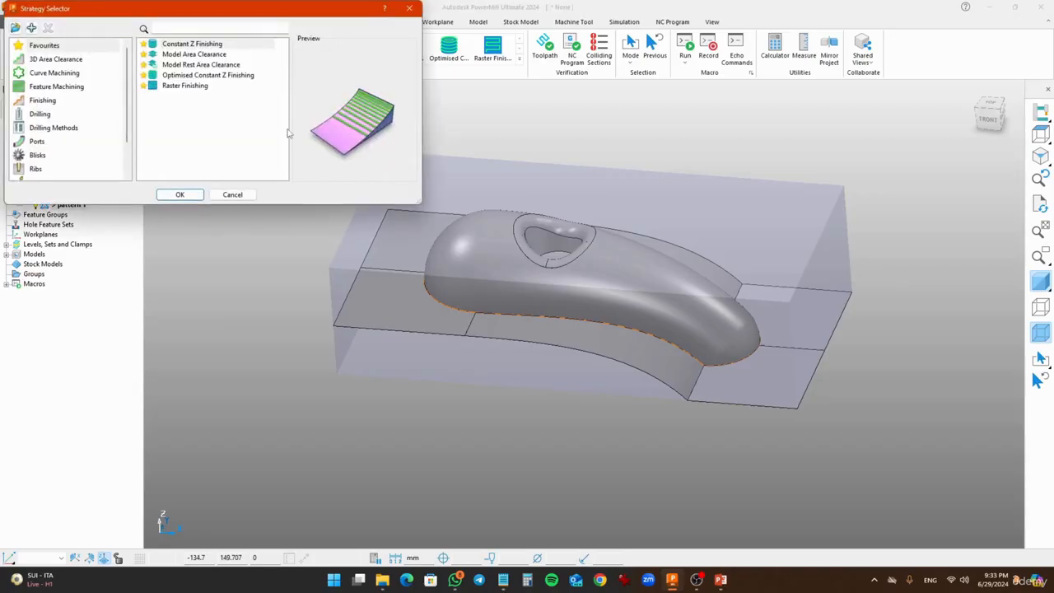
click(47, 62)
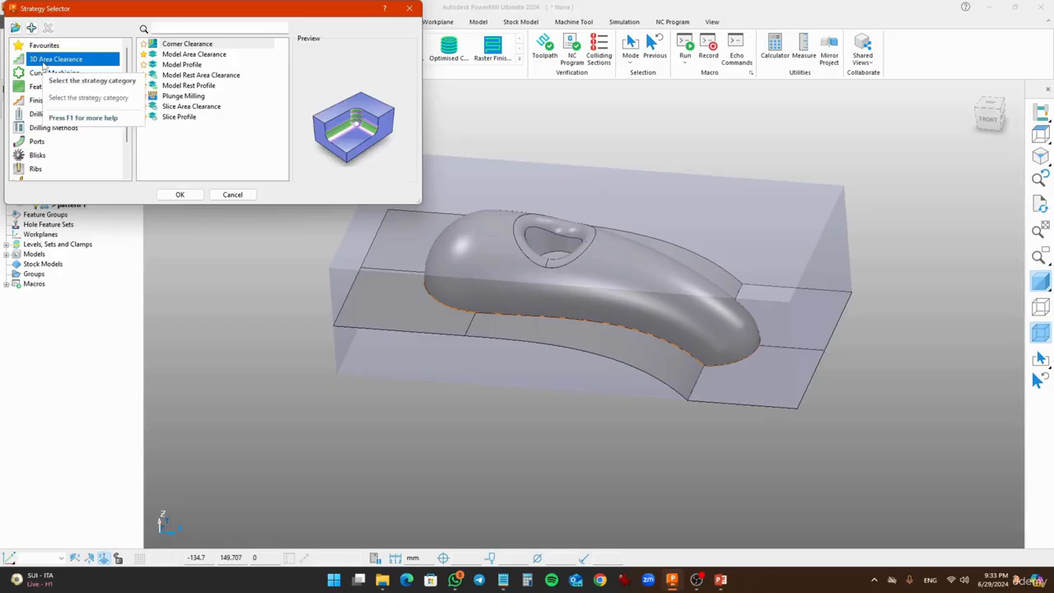
click(170, 107)
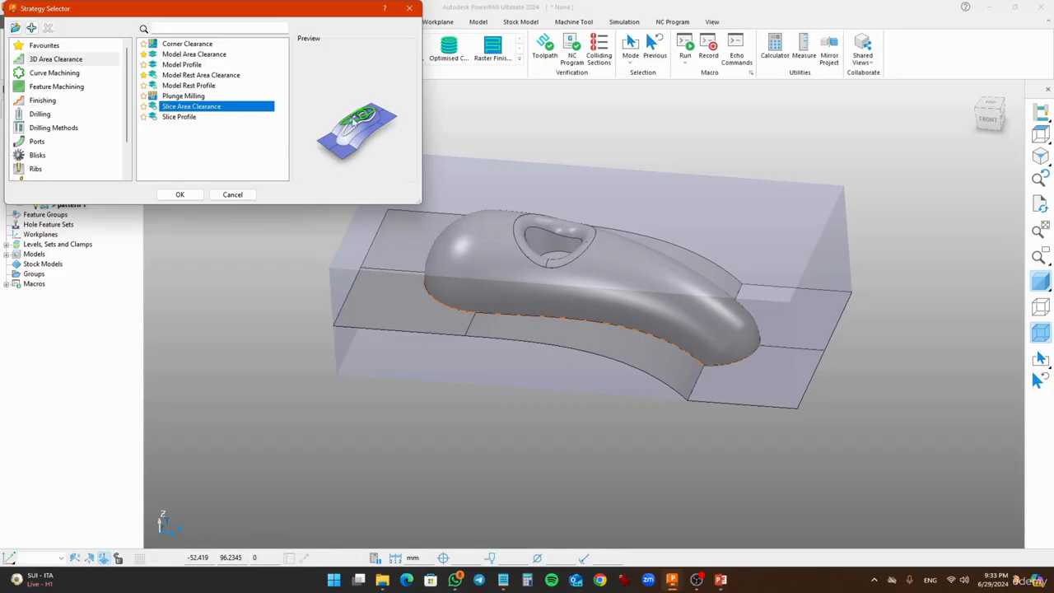
click(188, 196)
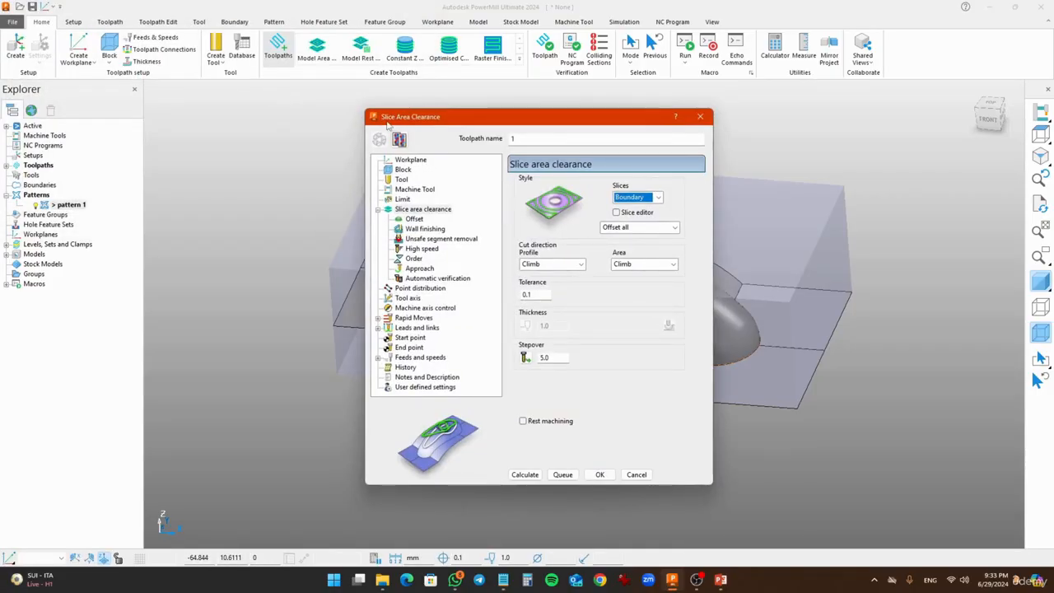
click(541, 138)
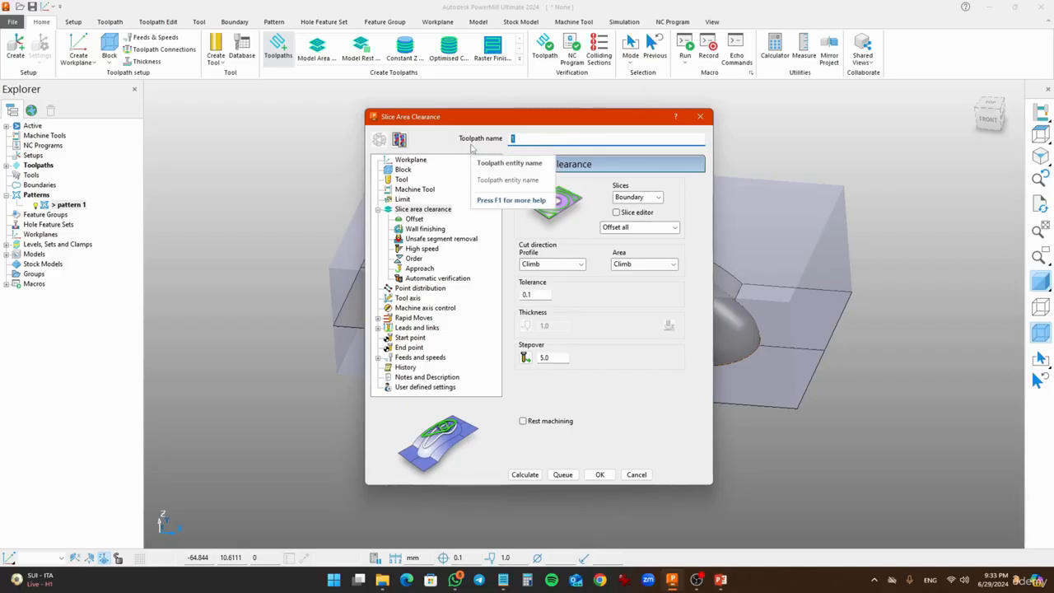
text(Alice ar)
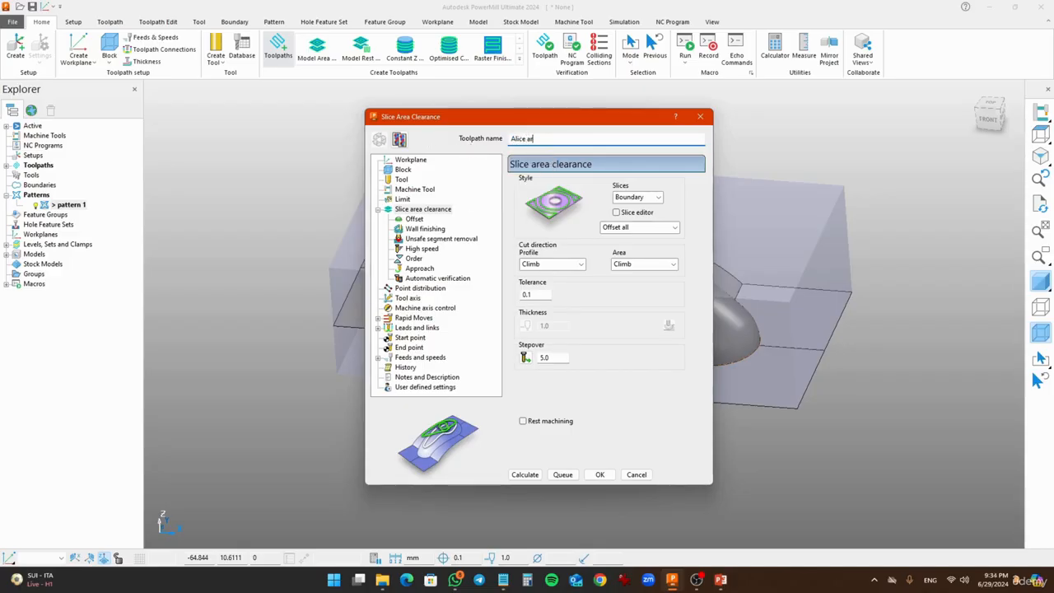
text(ea Clearance)
- Create an end mill for the toolpath named "5mm FEM" with 5 mm diameter, 75 mm length and 4 flutes
click(403, 169)
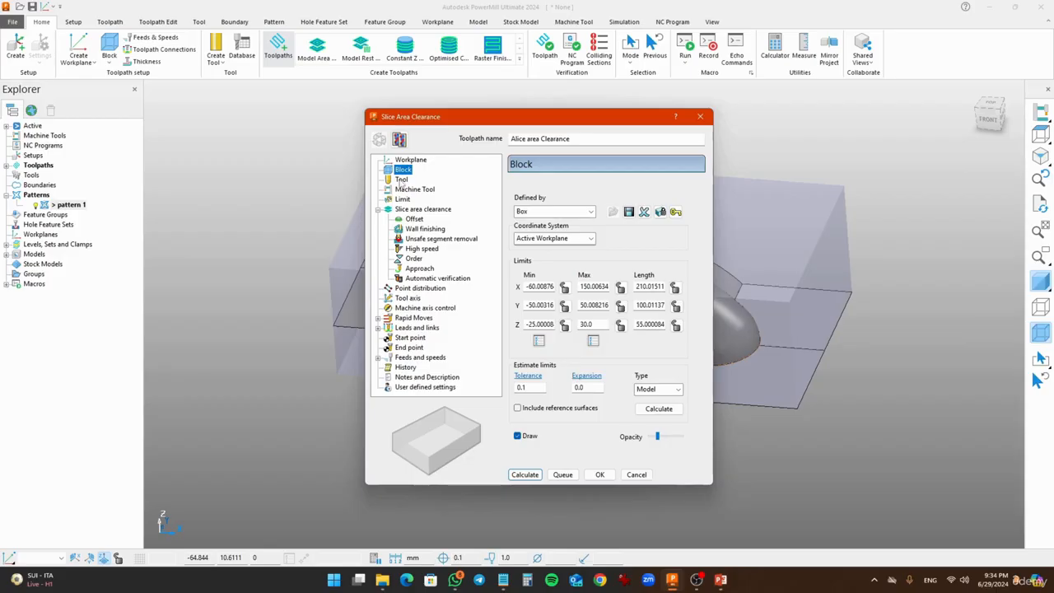
click(401, 179)
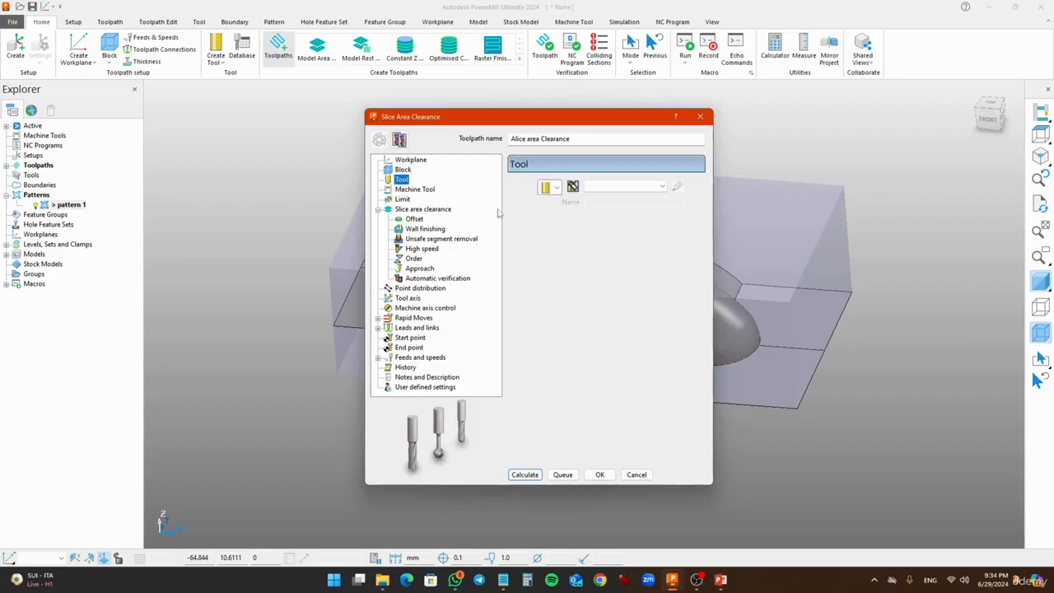
click(558, 187)
click(577, 205)
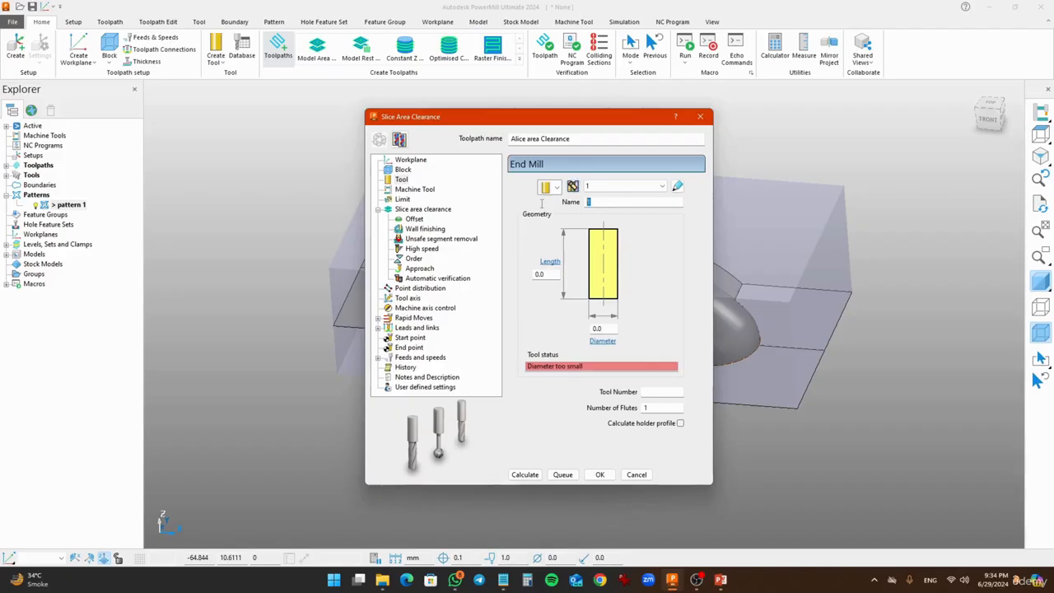
text(5mm FEM)
click(608, 330)
text(5)
click(545, 275)
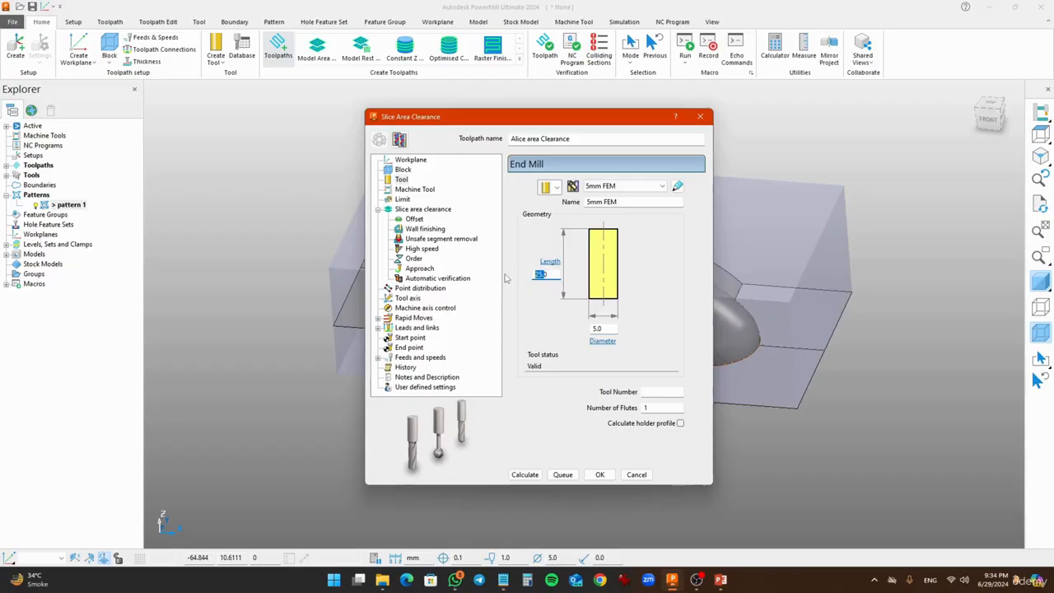
text(75.0)
click(653, 408)
text(4)
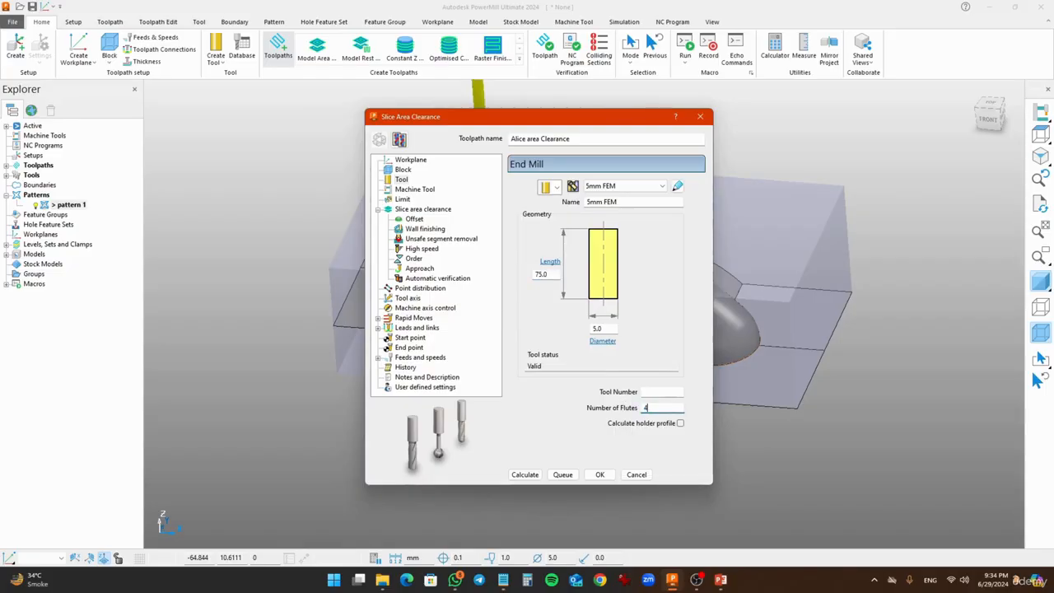
click(645, 393)
- Define the slices of the slice area clearance by Pattern
click(416, 212)
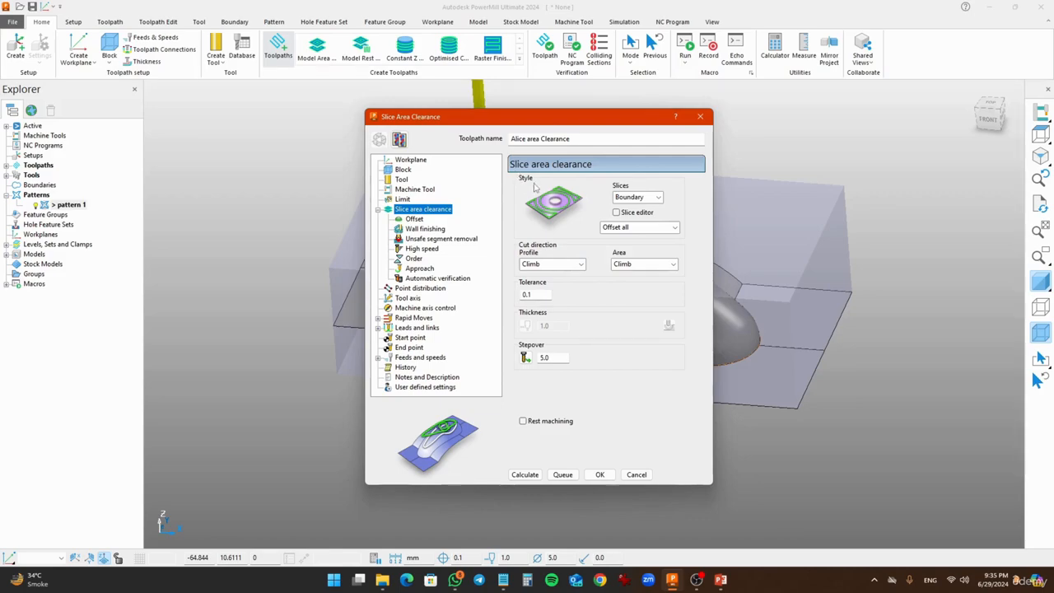
click(635, 200)
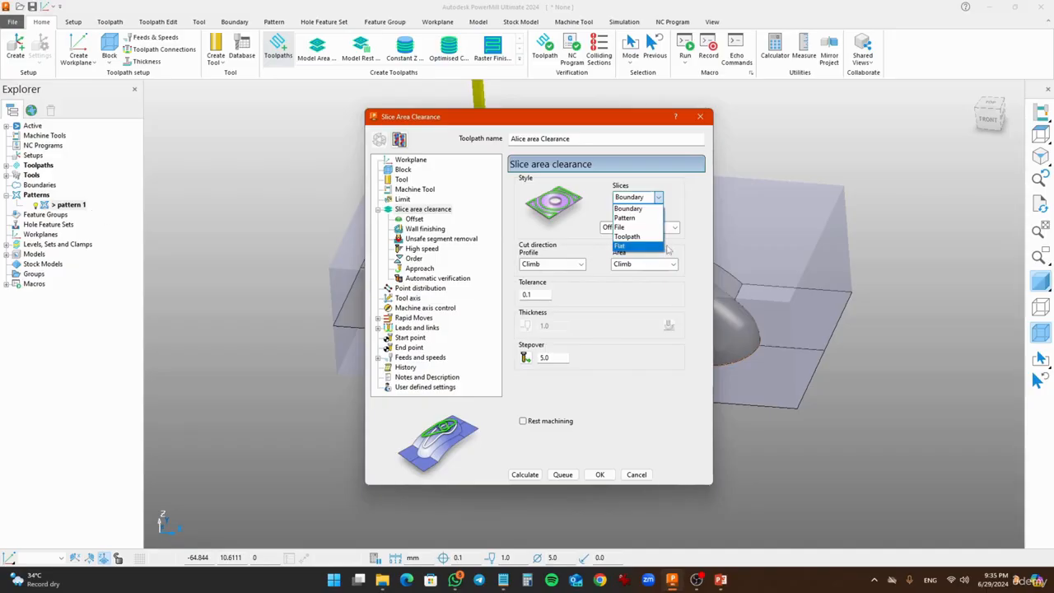
click(629, 218)
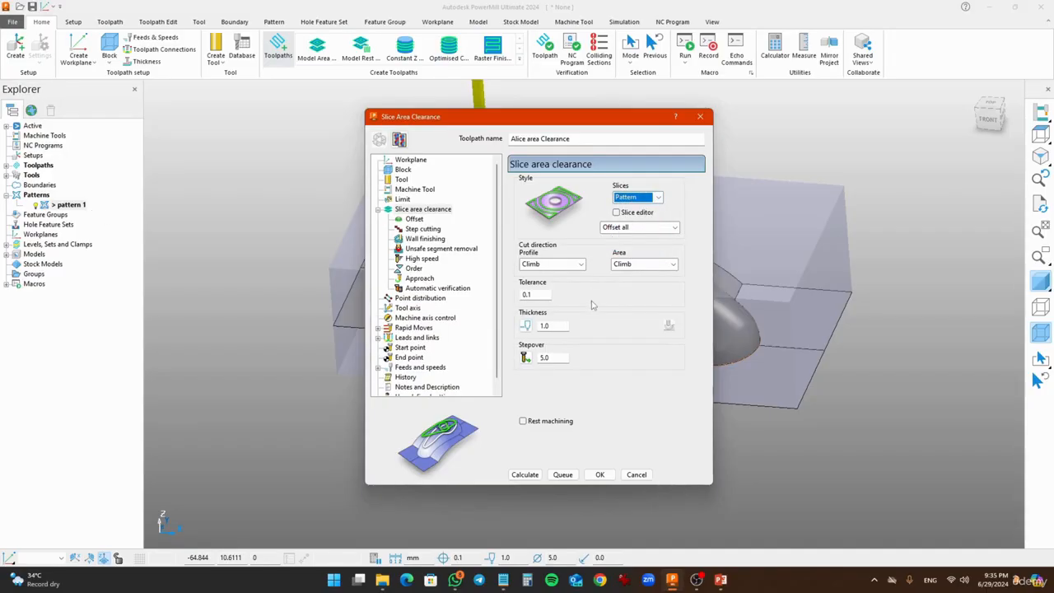
- Try the Offset all and Vortex styles for the slice area clearance, and settle on Offset model
click(633, 230)
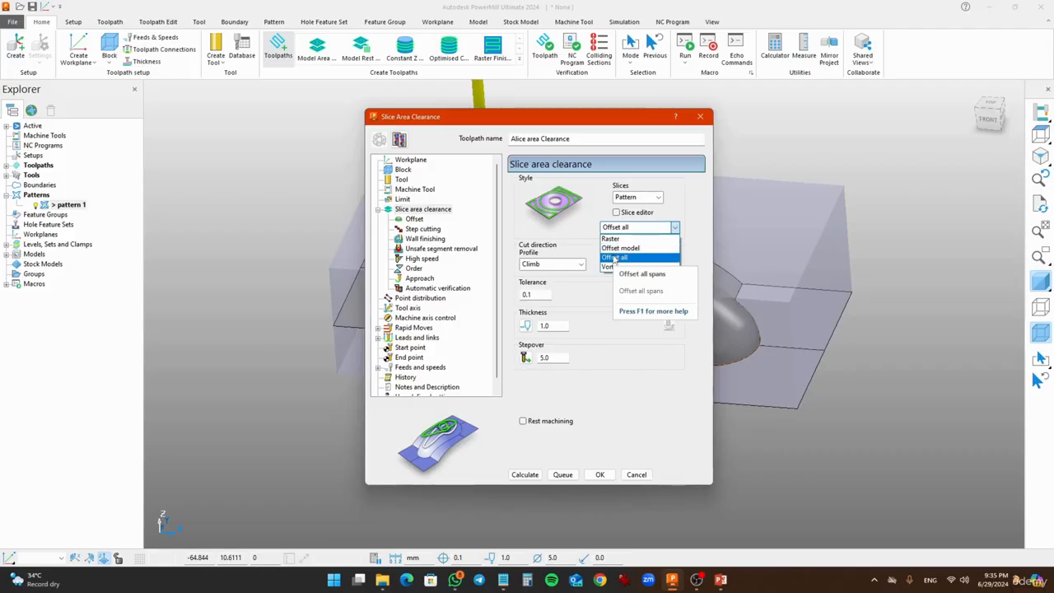
click(613, 257)
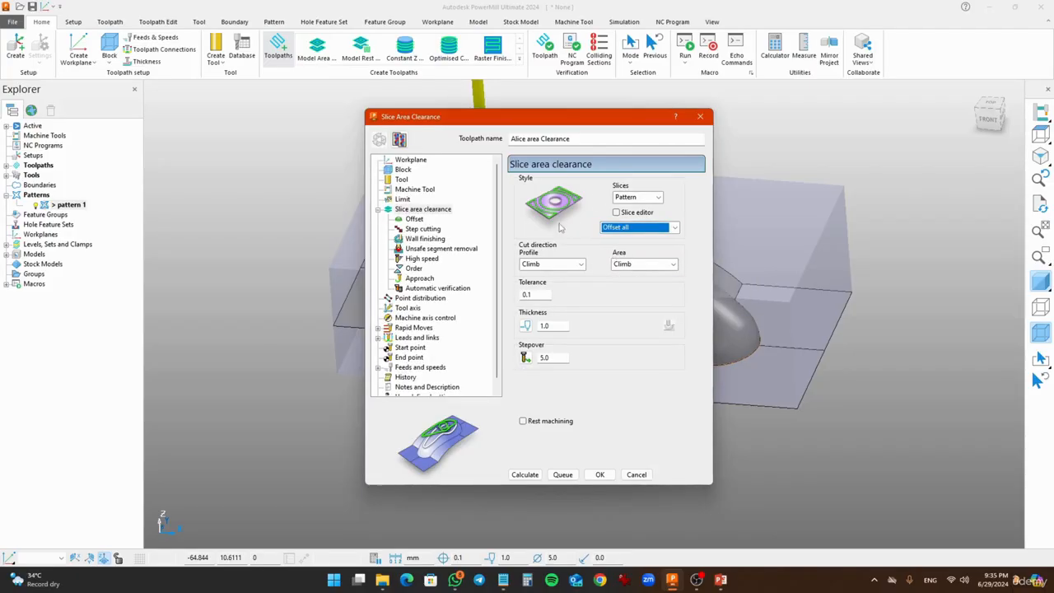
click(623, 230)
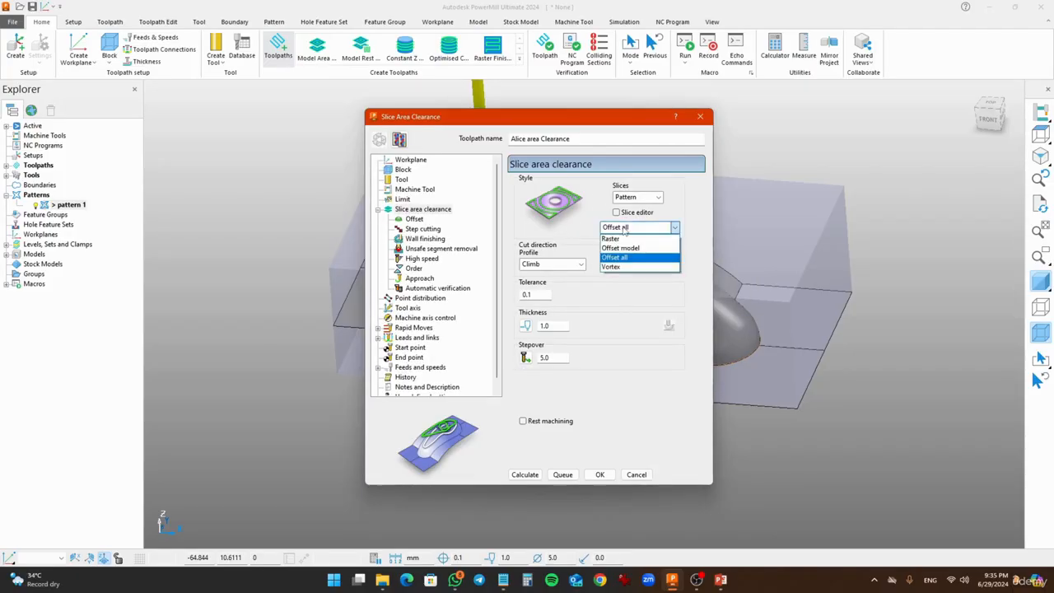
click(611, 268)
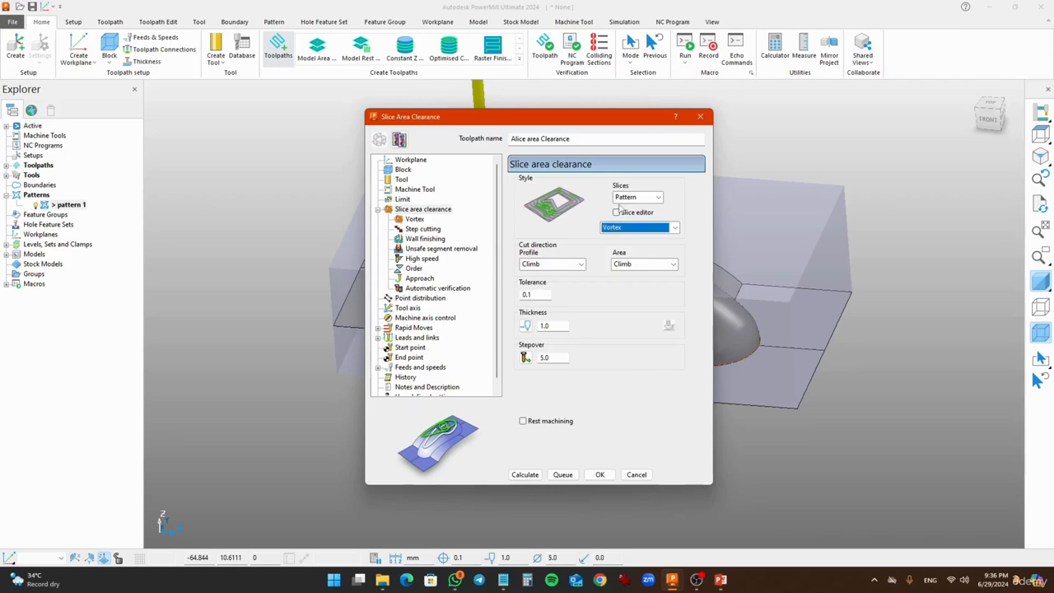
click(636, 230)
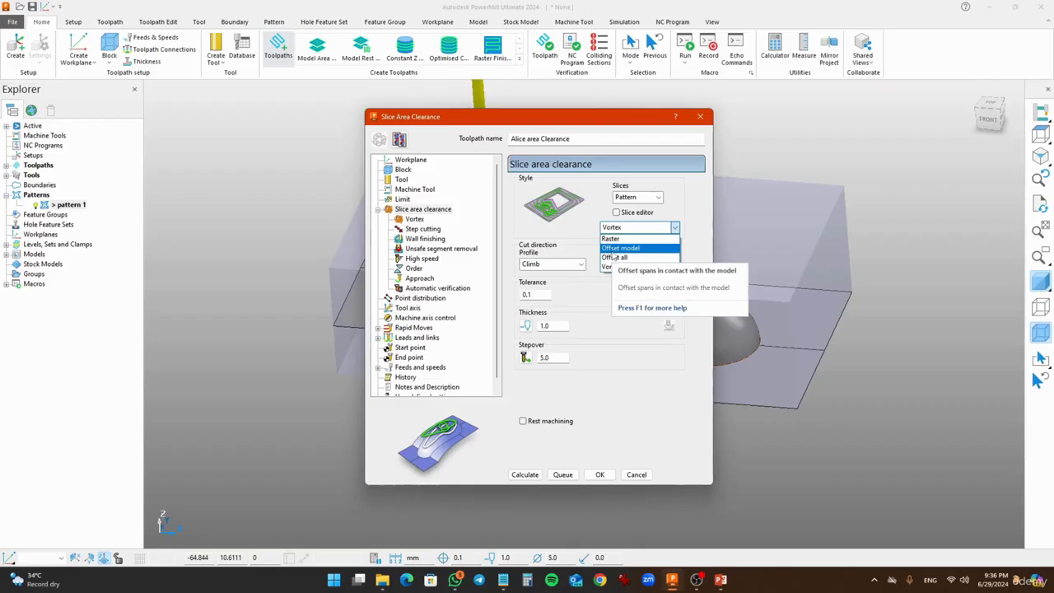
click(613, 249)
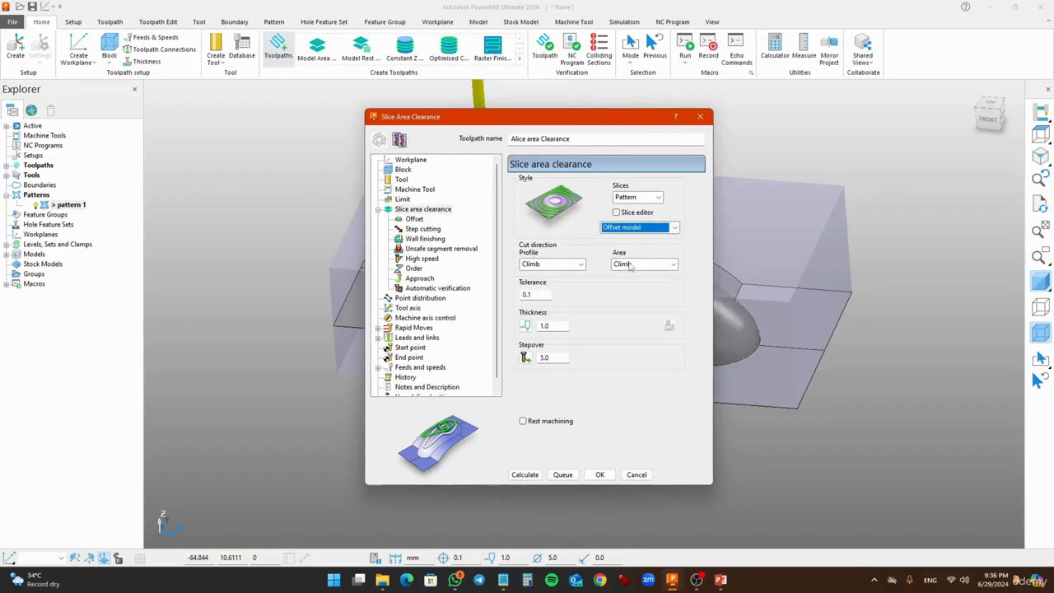
- Set the slice area clearance tolerance to 0.01, the thickness to 0.0 and the stepover to 2.5
drag(545, 294, 518, 303)
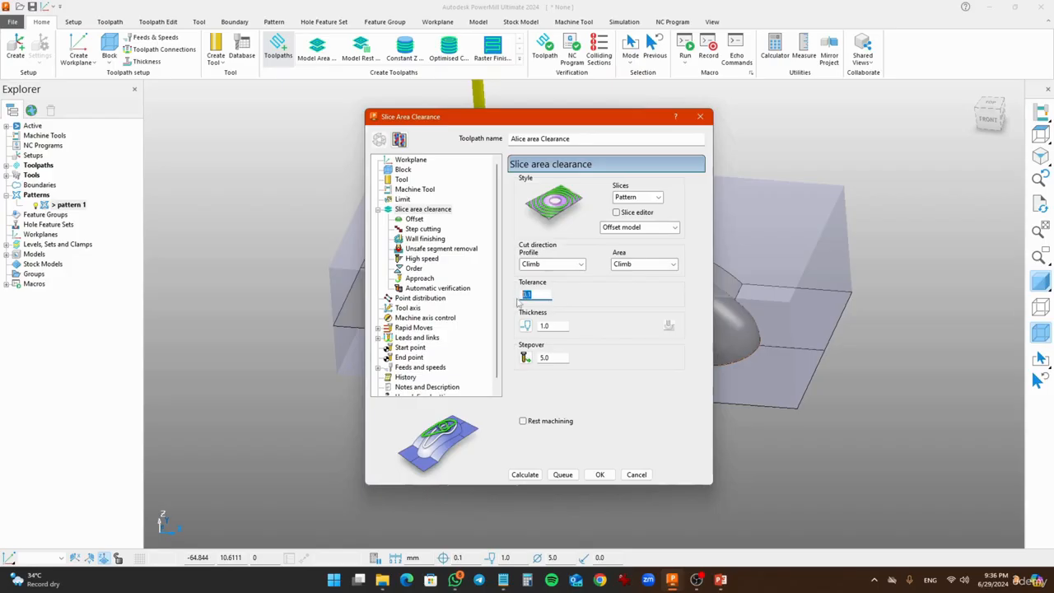
text(0)
key(Tab)
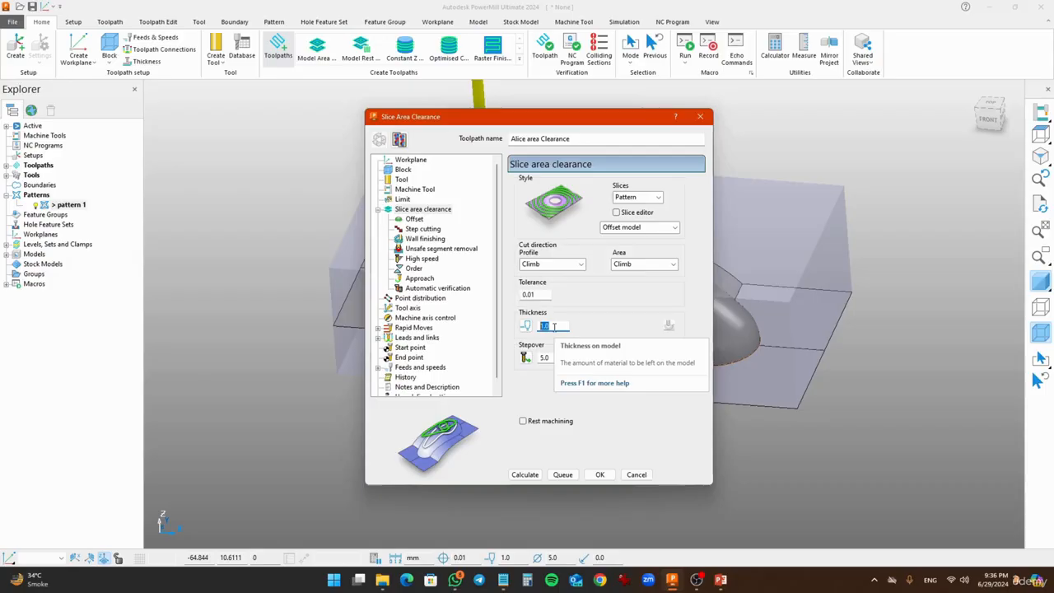
text(0)
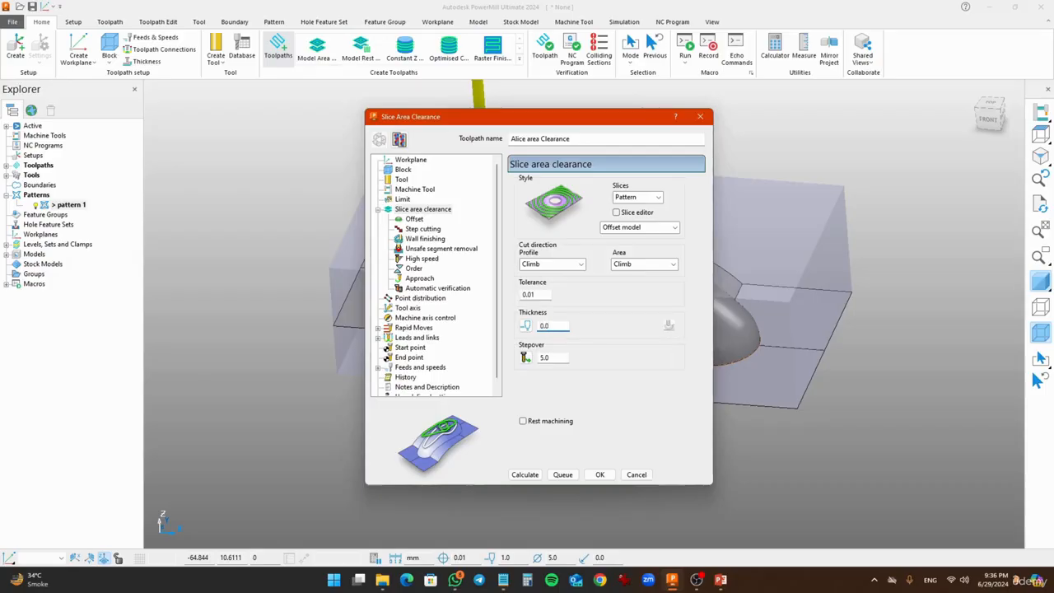
text(.0)
key(Tab)
text(2.5)
- Review the toolpath's offset, step cutting, wall finishing, unsafe segment removal, high speed, order, approach and automatic verification settings
click(406, 221)
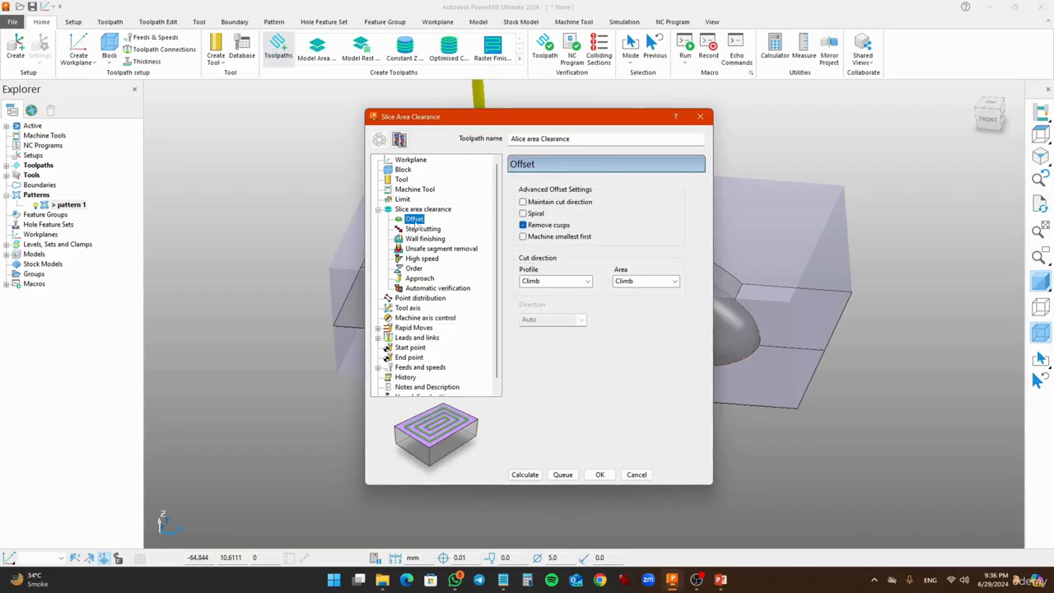
click(419, 229)
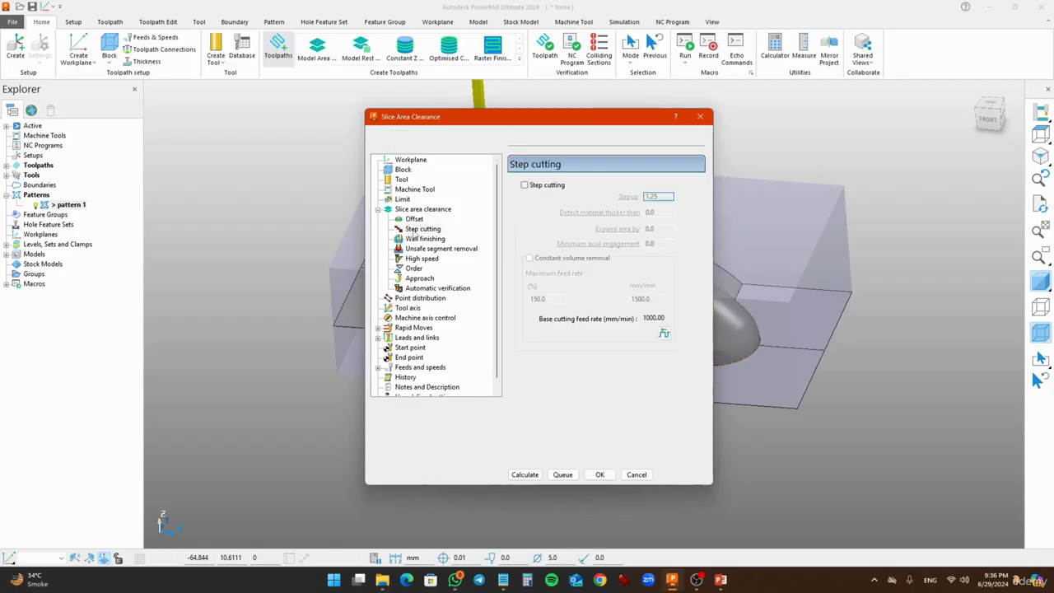
click(420, 240)
click(420, 249)
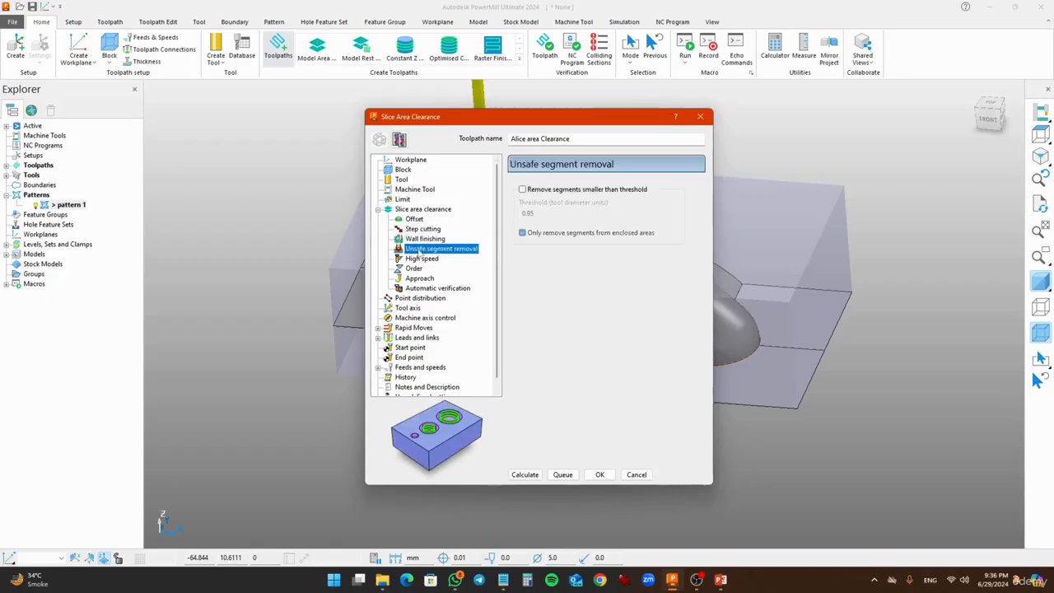
click(420, 259)
click(415, 268)
click(418, 278)
click(424, 288)
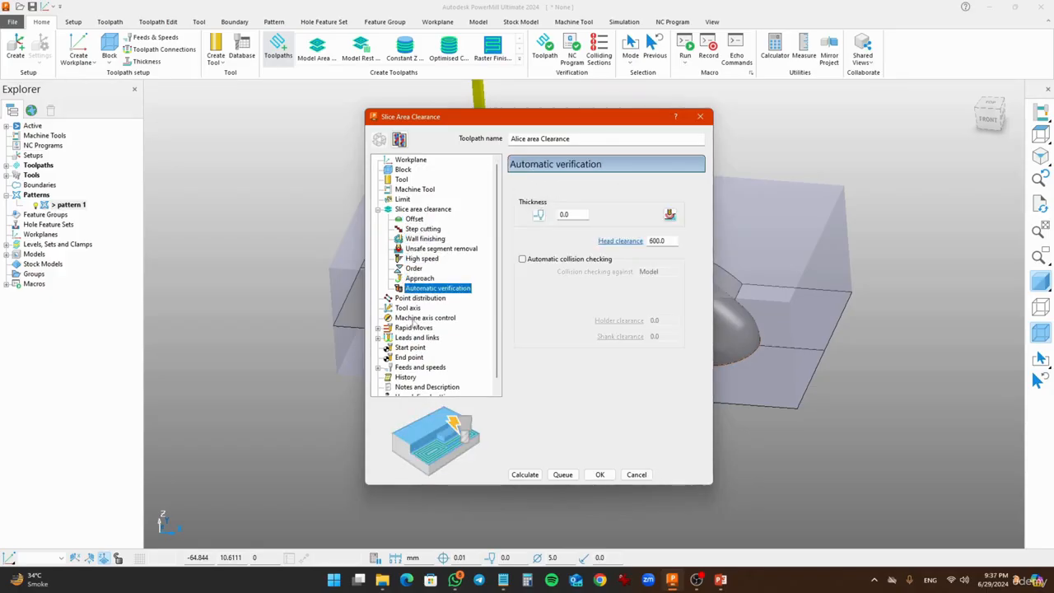
- Check the moves and clearances, and calculate the rapid move heights from the block and model
click(413, 328)
click(437, 337)
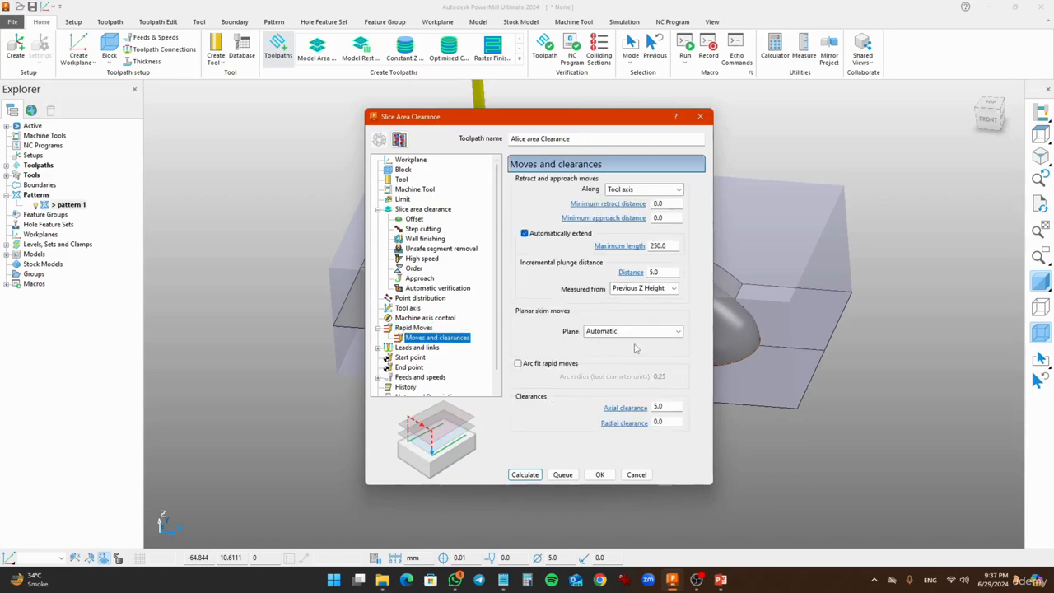
click(414, 328)
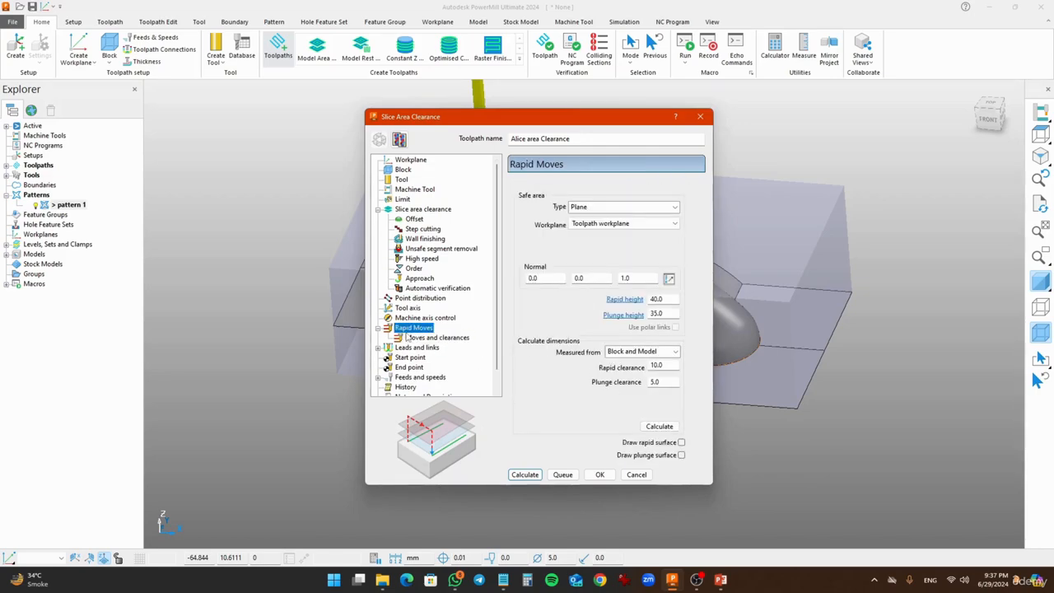
click(669, 428)
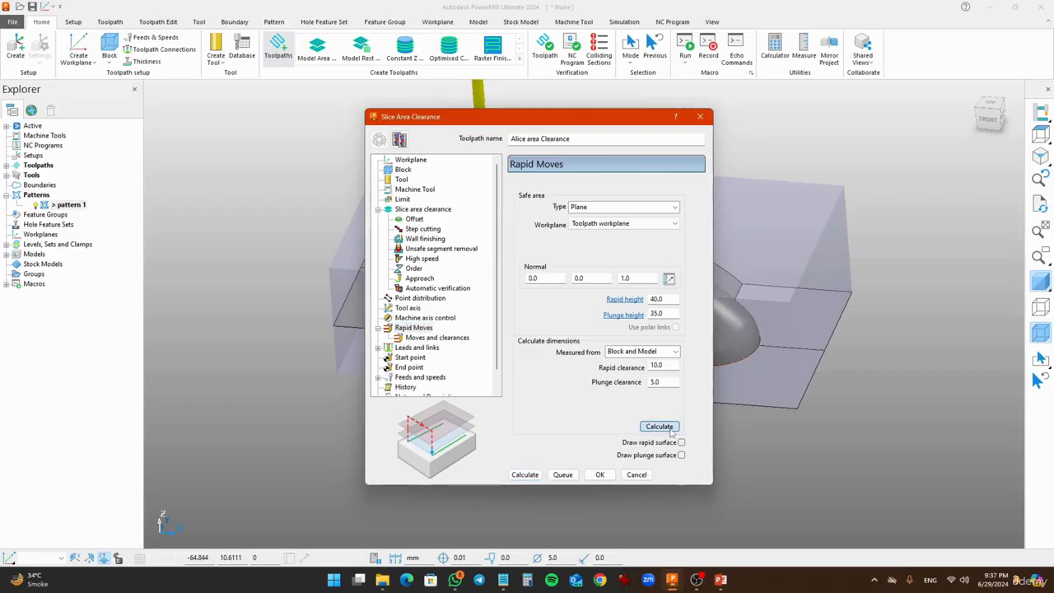
- Check the toolpath's lead-out options and keep None as the first choice
double_click(414, 348)
click(417, 347)
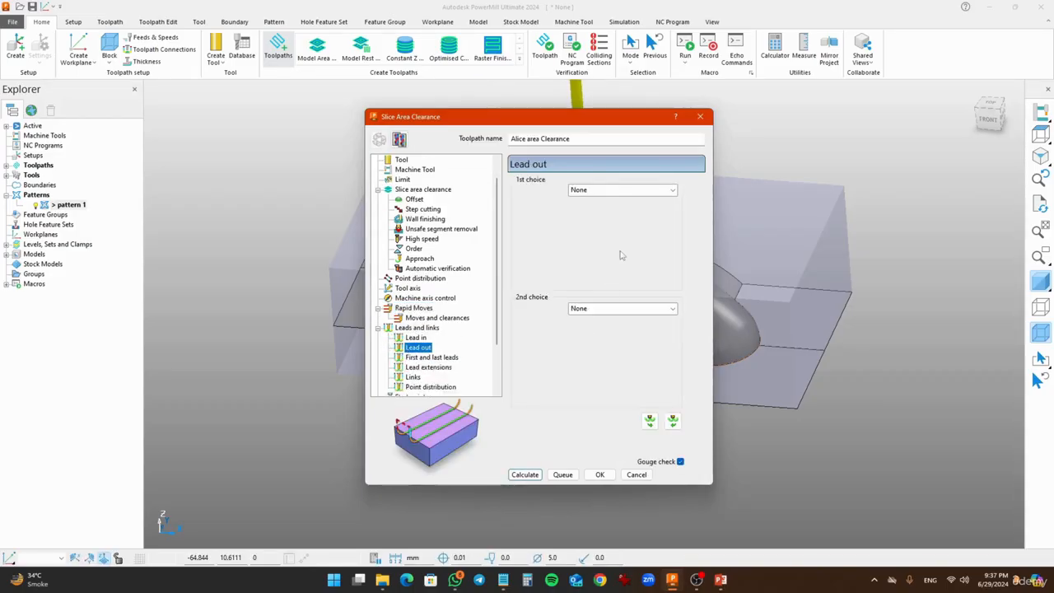
click(593, 193)
click(590, 195)
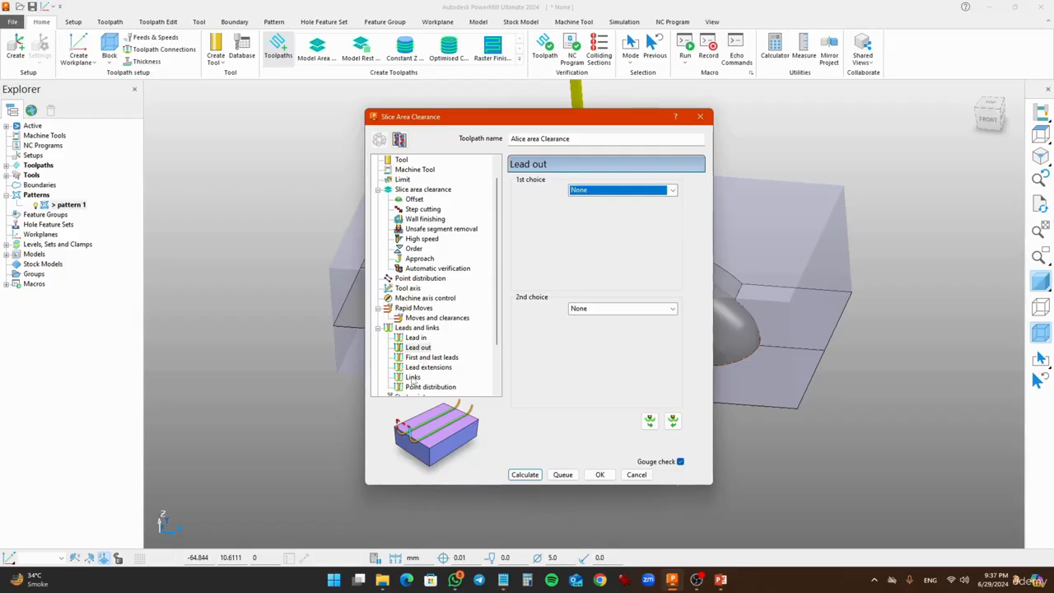
- Set the toolpath's first and second link choices to Straight and keep Safe as the default link
click(413, 377)
click(633, 191)
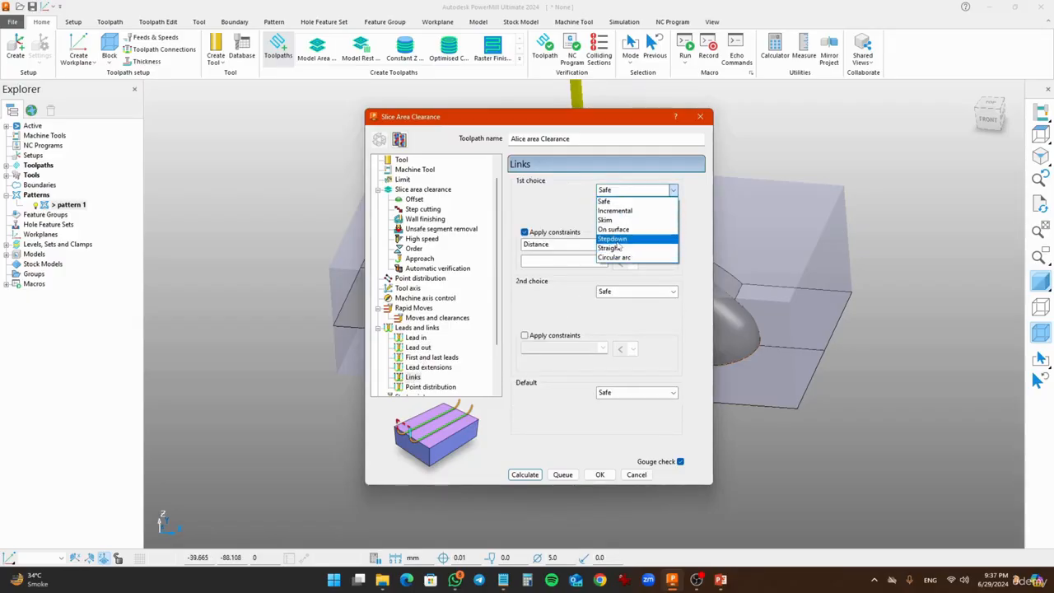
click(617, 248)
click(623, 291)
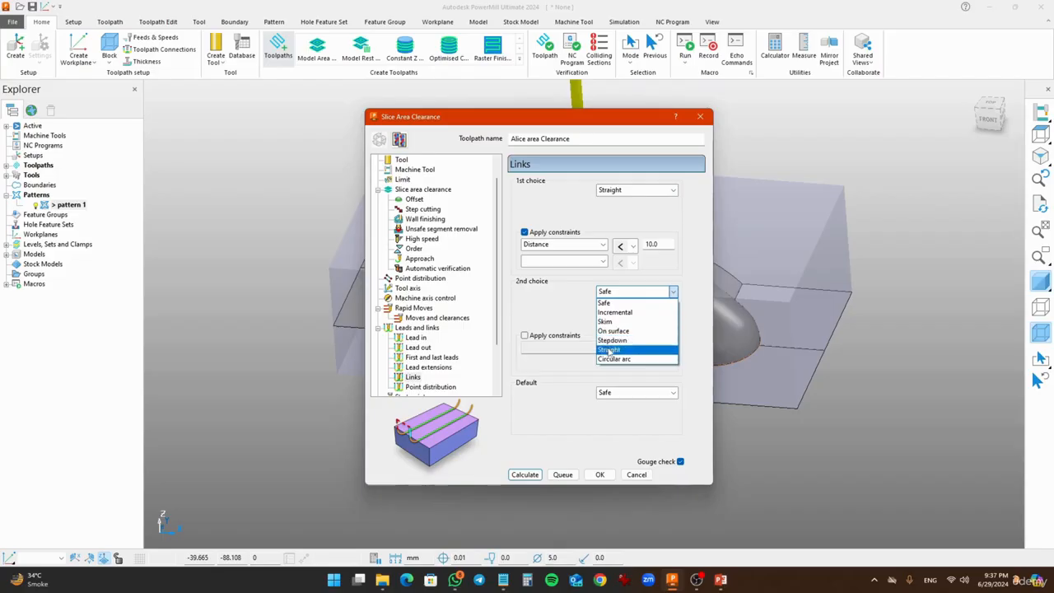
click(613, 354)
click(611, 393)
click(608, 394)
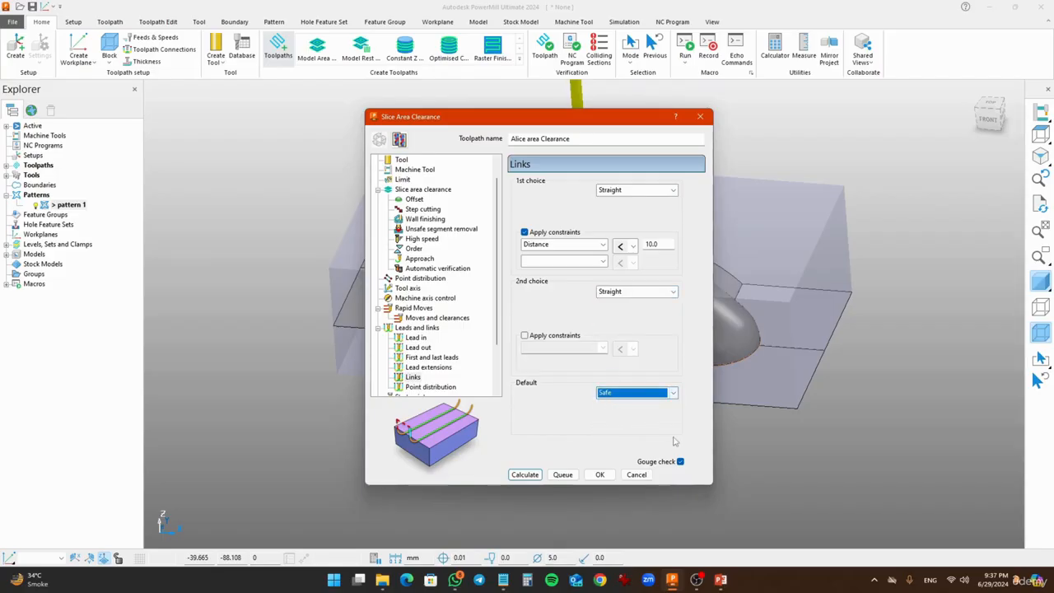
- Set the spindle speed to 5000 rpm, cutting feed rate to 1500 mm/min, plunging feed rate to 150 mm/min and coolant to Flood
scroll(486, 345, down, 2)
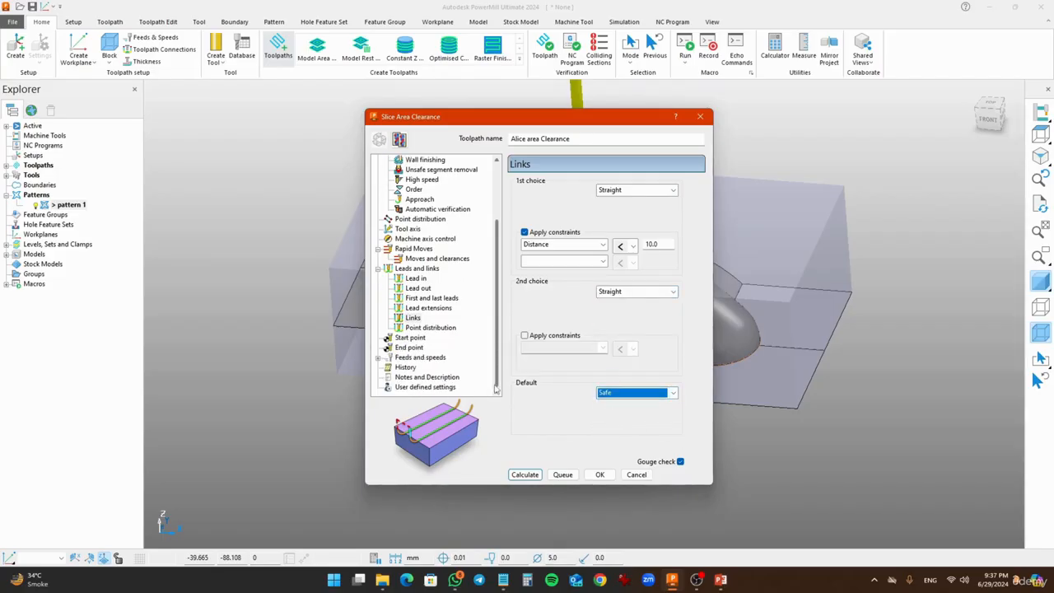
click(418, 358)
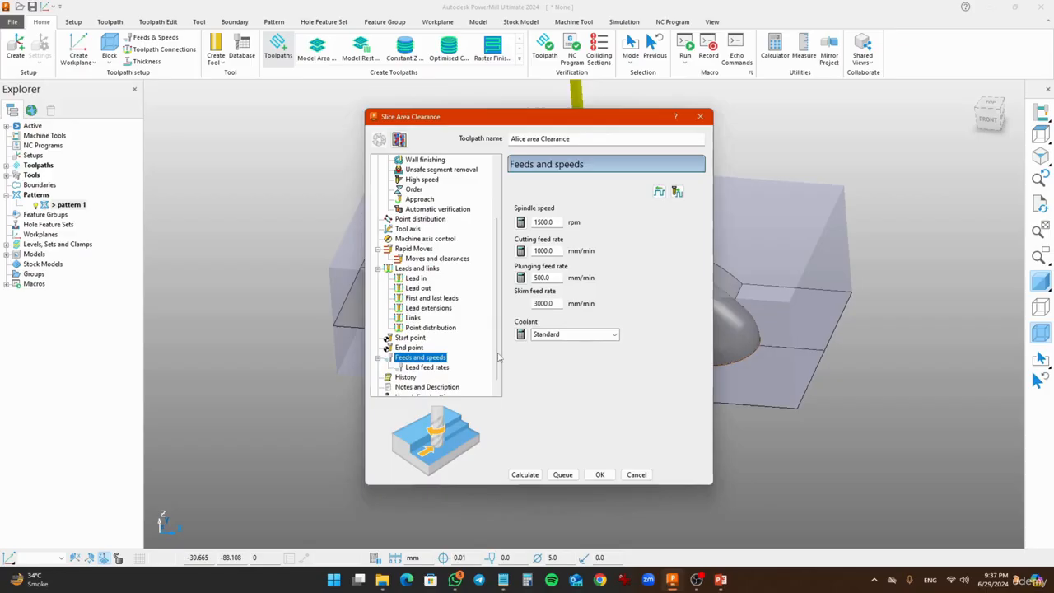
click(554, 222)
text(5)
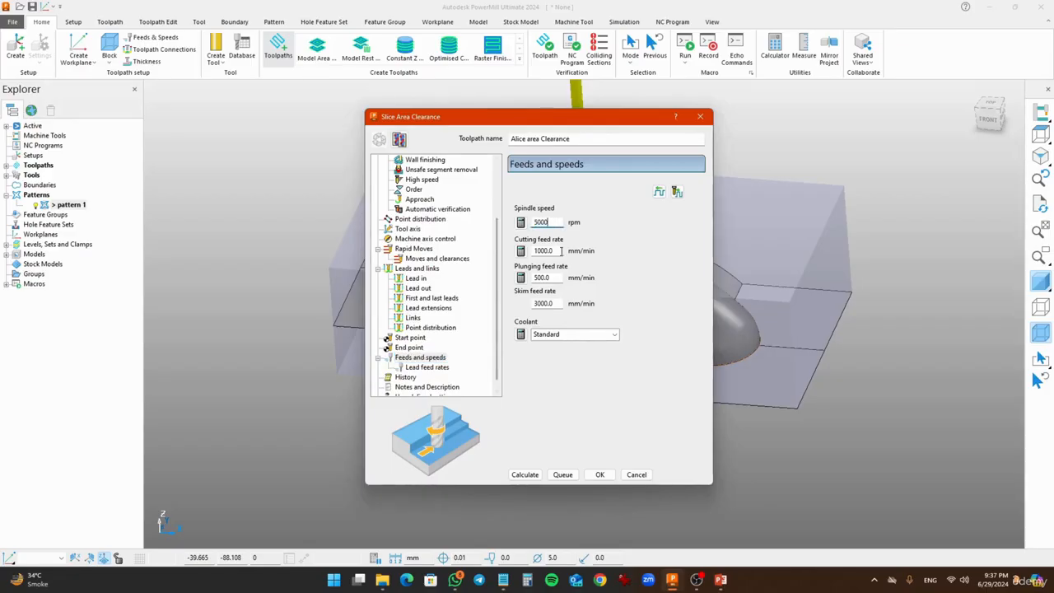
click(559, 252)
text(1)
click(558, 279)
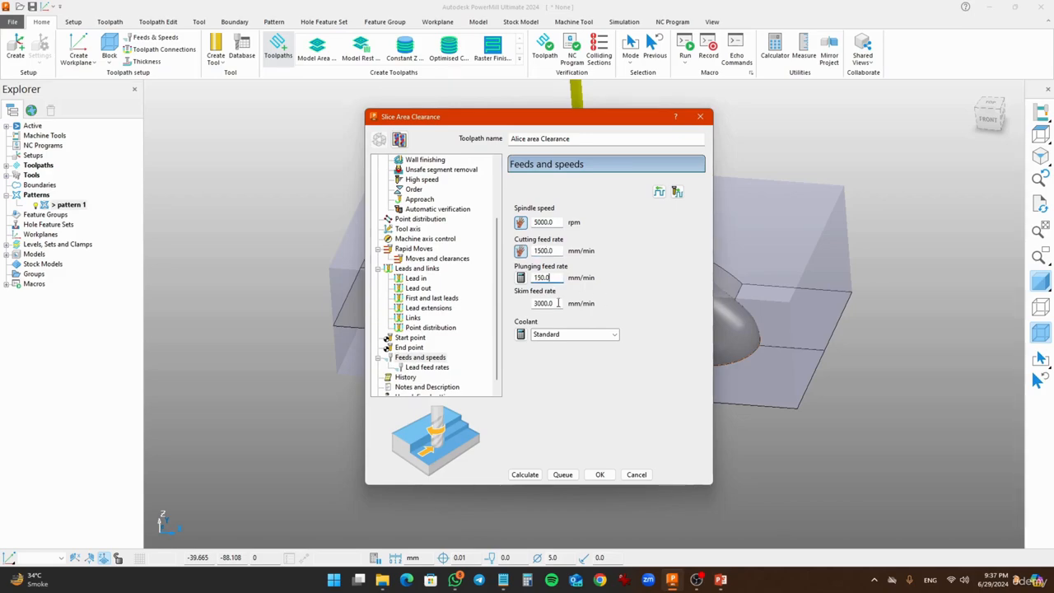
click(557, 303)
click(568, 335)
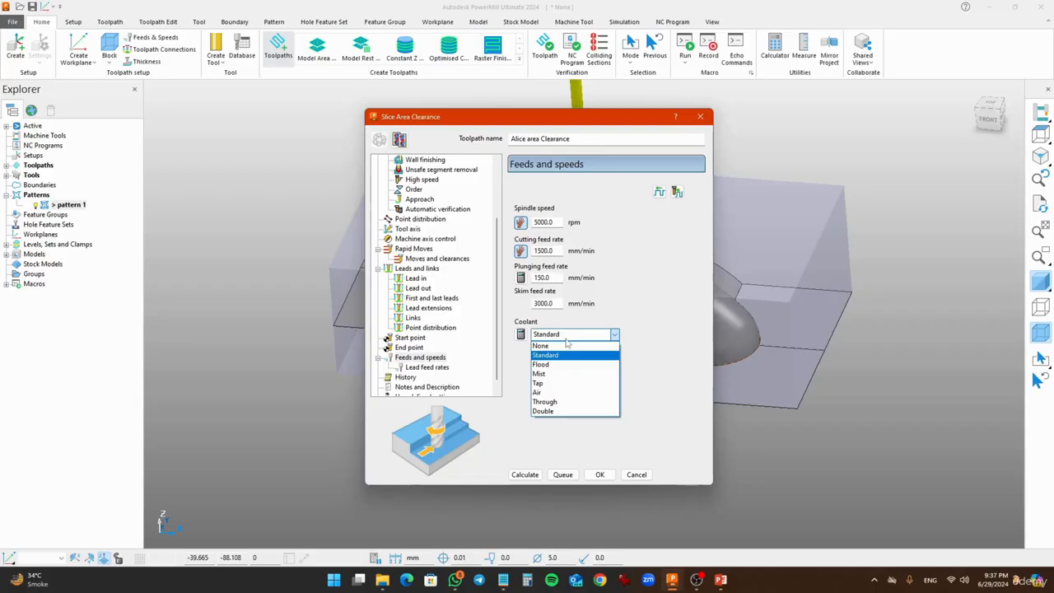
click(557, 364)
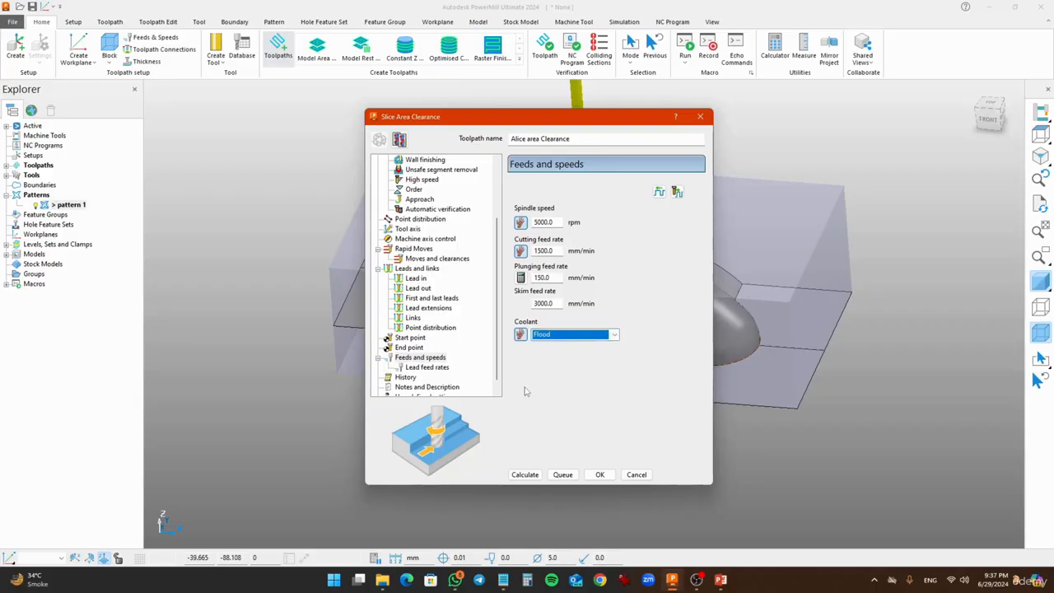
- Calculate the Slice Area Clearance toolpath, accept the plunge moves warning and uncover the model
click(531, 475)
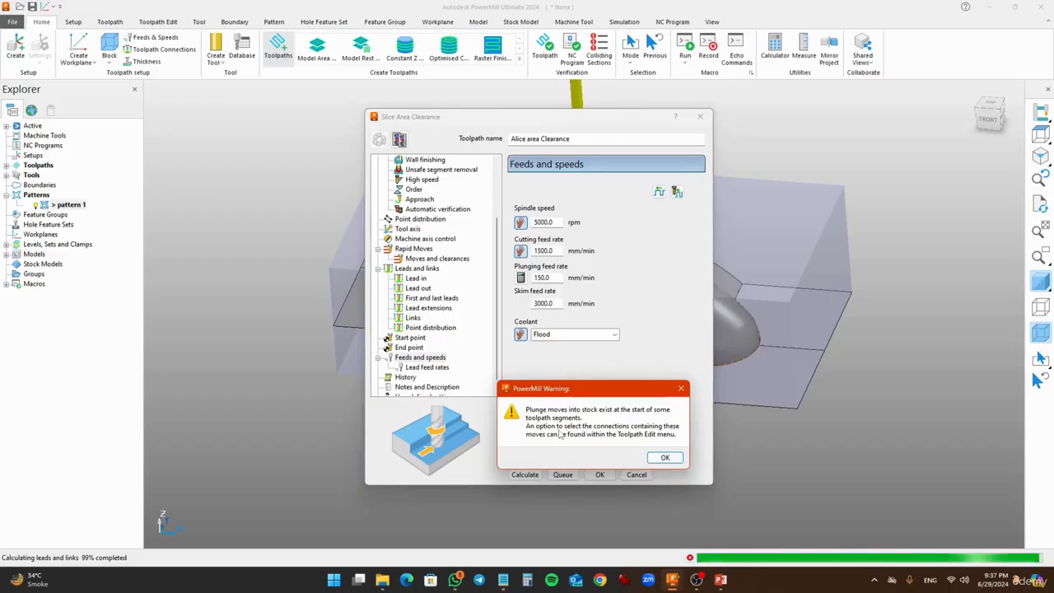
click(659, 458)
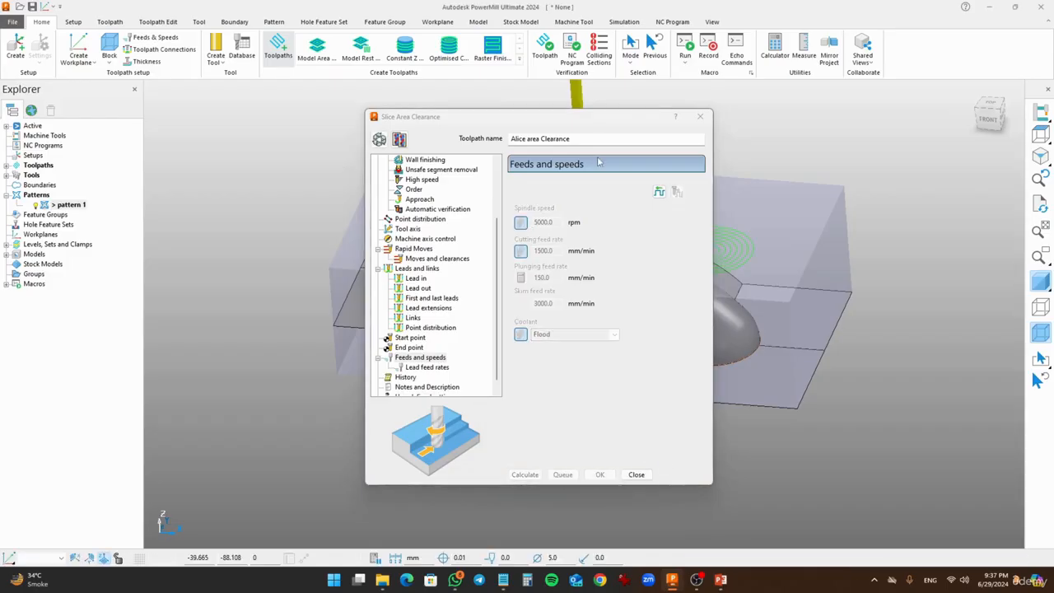
drag(588, 129, 234, 141)
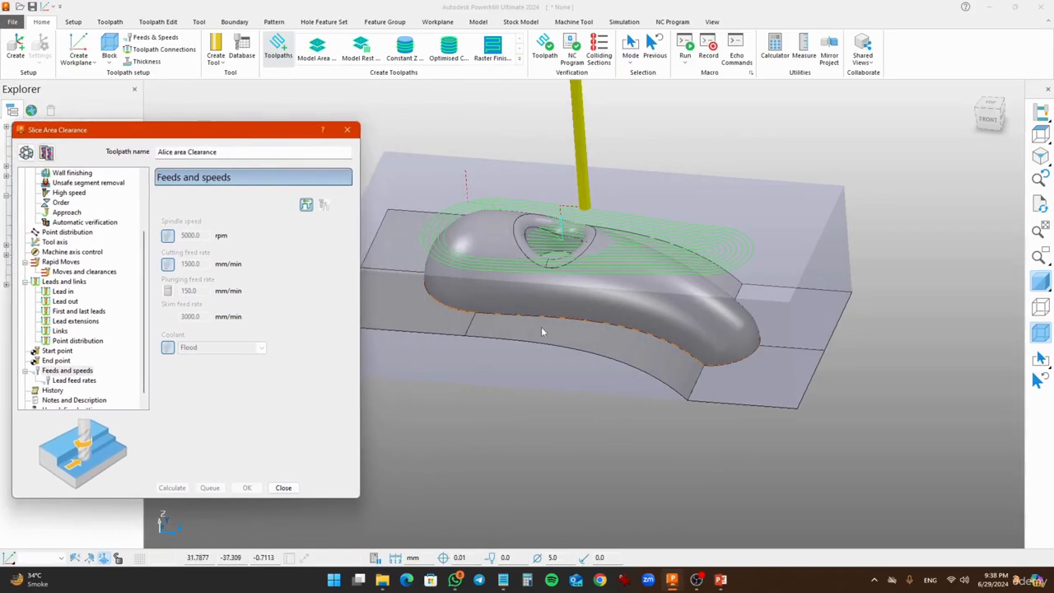
- Inspect the calculated toolpath passes around the cowling from several angles and close the toolpath settings
middle_drag(541, 326, 541, 309)
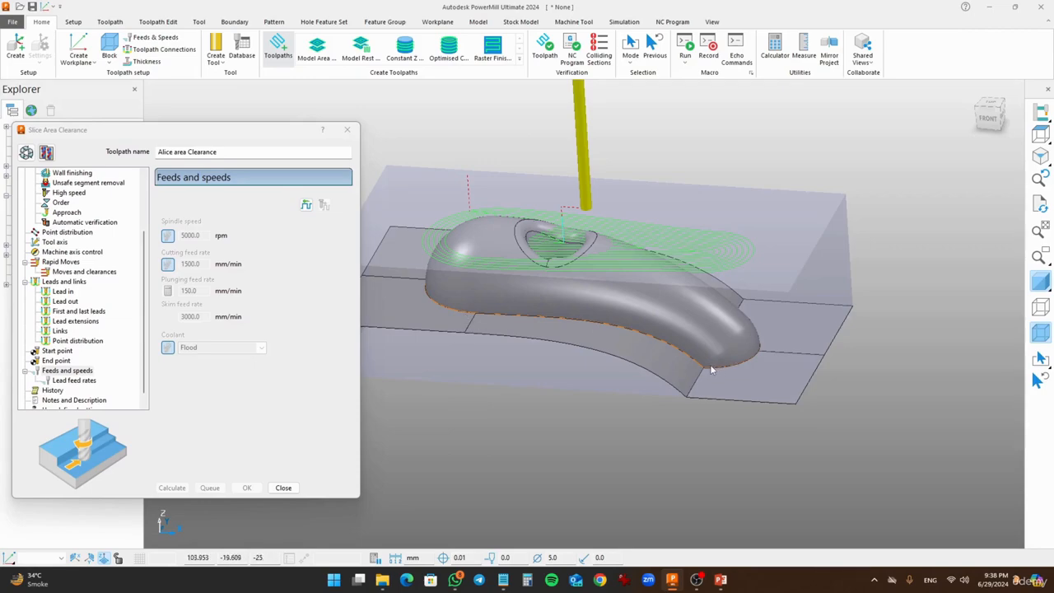
middle_drag(581, 338, 493, 337)
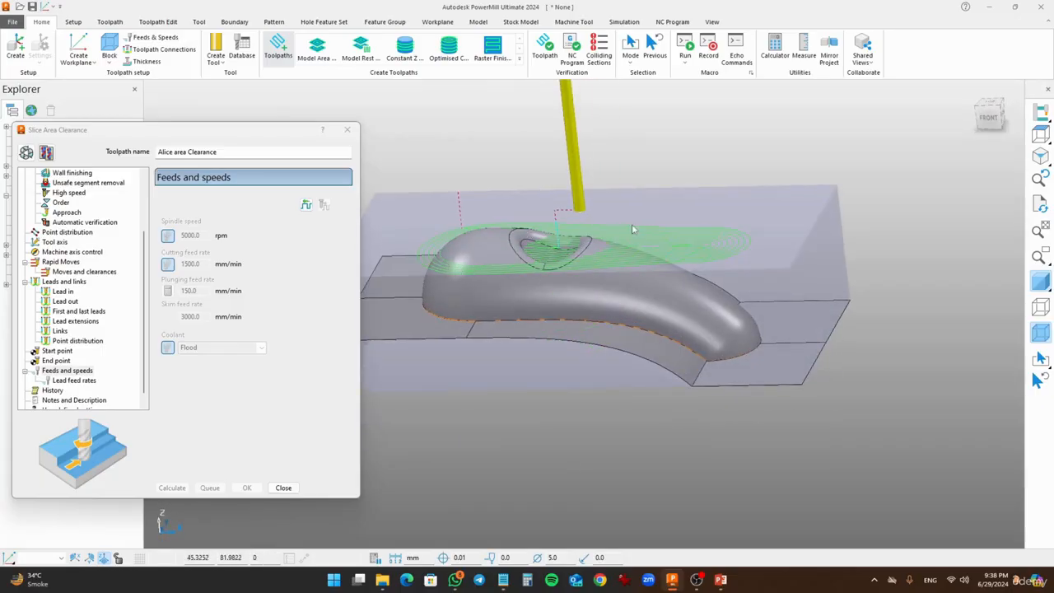
middle_drag(708, 275, 650, 346)
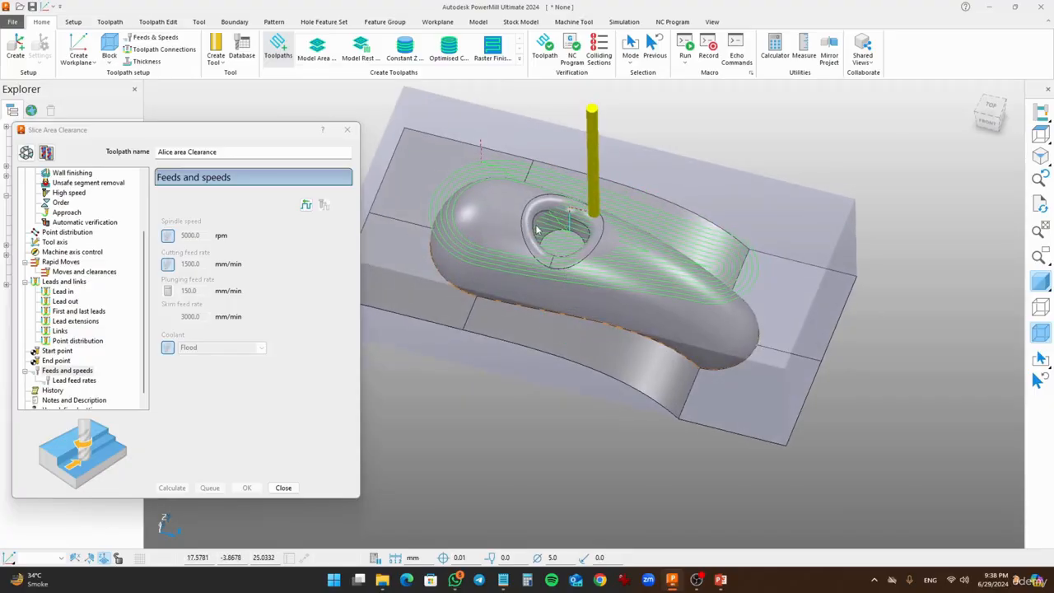
middle_drag(578, 345, 431, 293)
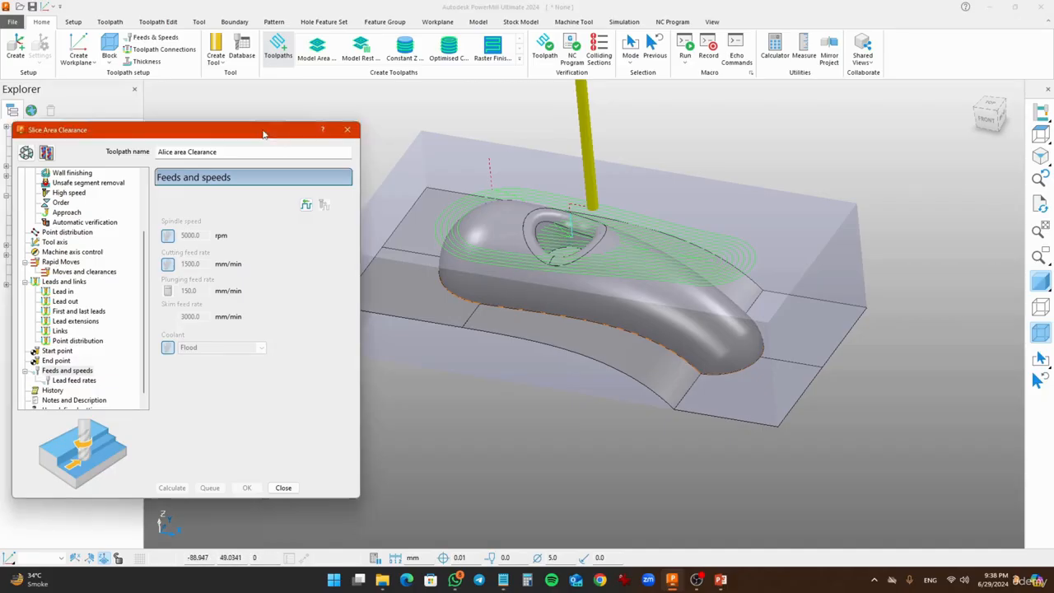
drag(264, 129, 525, 390)
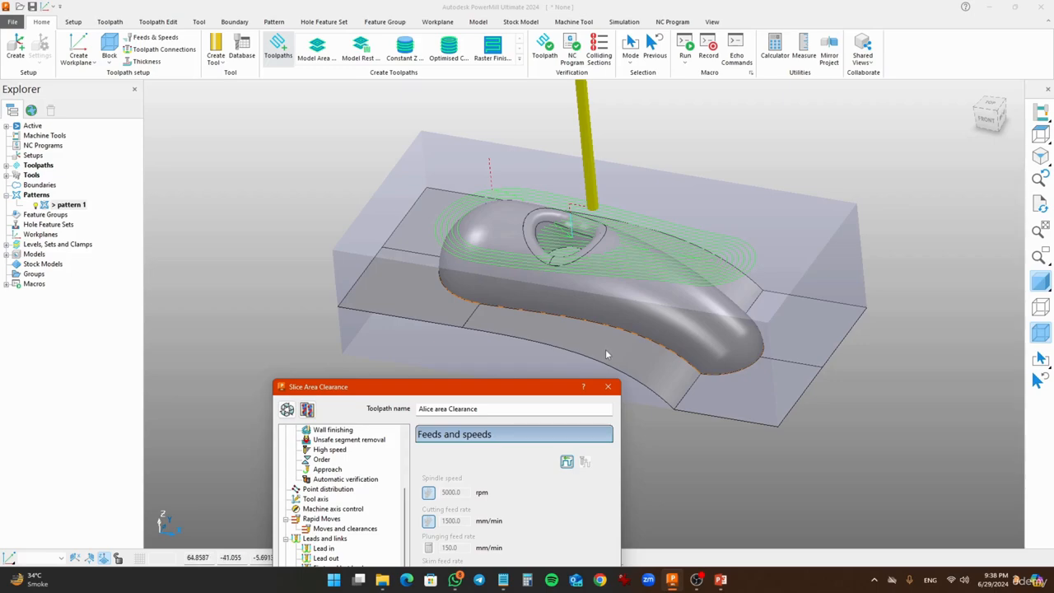
drag(454, 383, 357, 134)
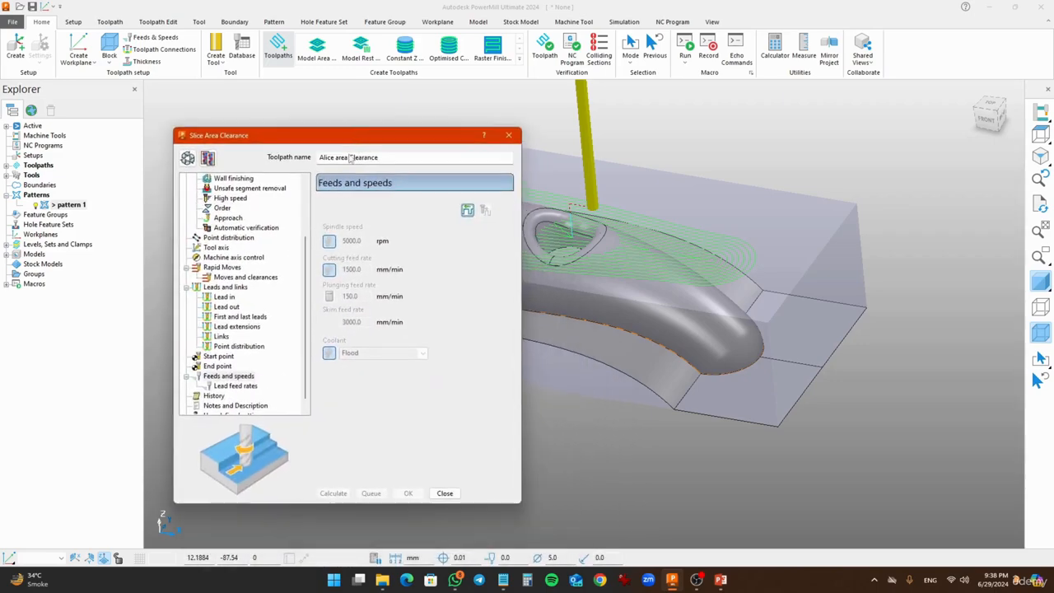
click(439, 491)
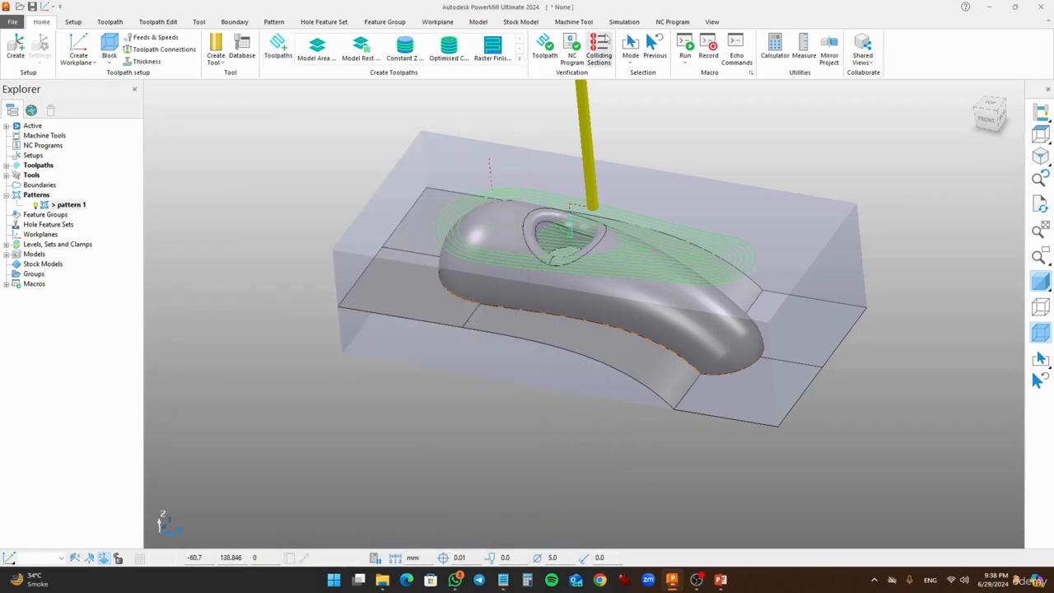
- Load the Alice area Clearance toolpath for simulation and play it at 13.0 x feed rate
click(624, 22)
click(95, 38)
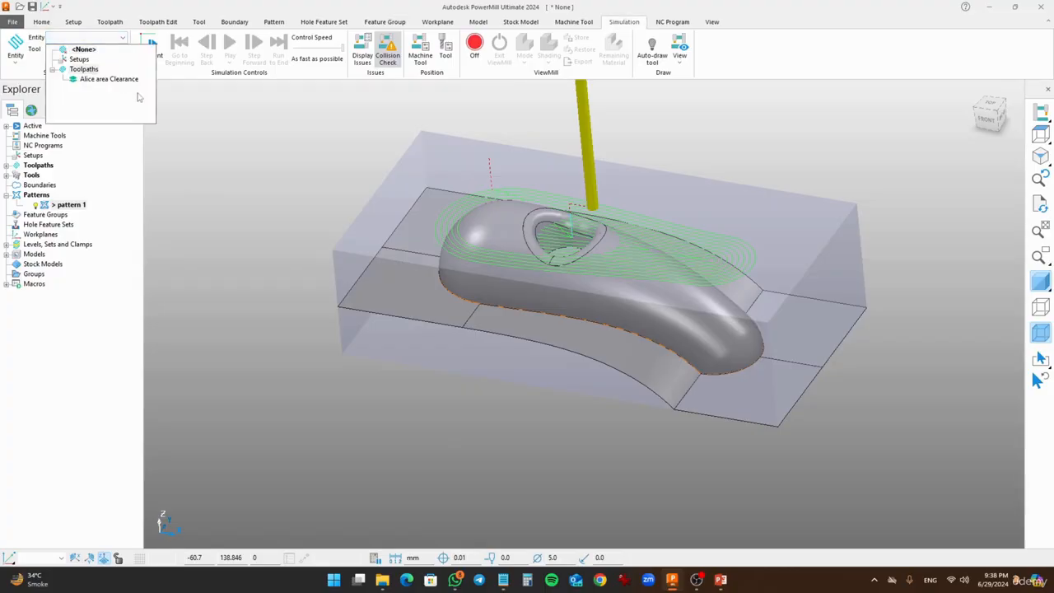
click(106, 80)
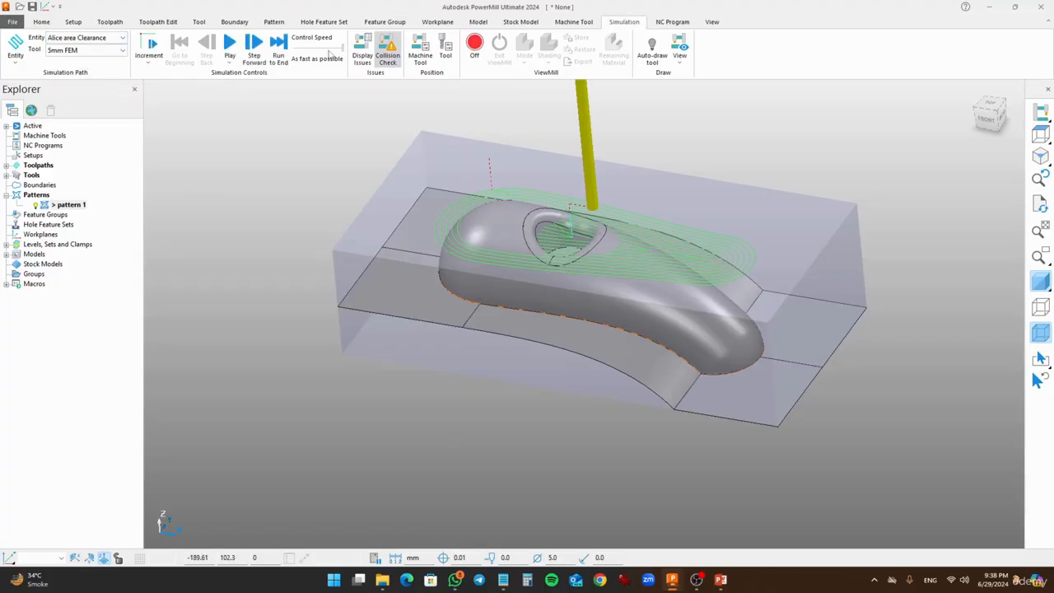
drag(339, 48, 316, 51)
click(230, 45)
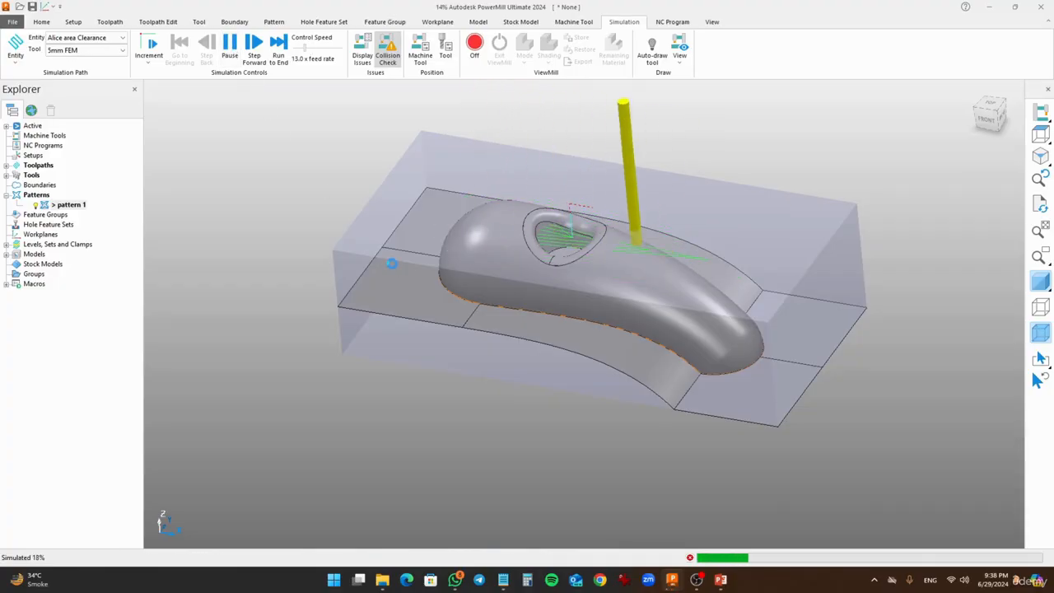
- Display the model as wireframe without shading, play the rest of the toolpath simulation and examine the slice passes
click(1042, 306)
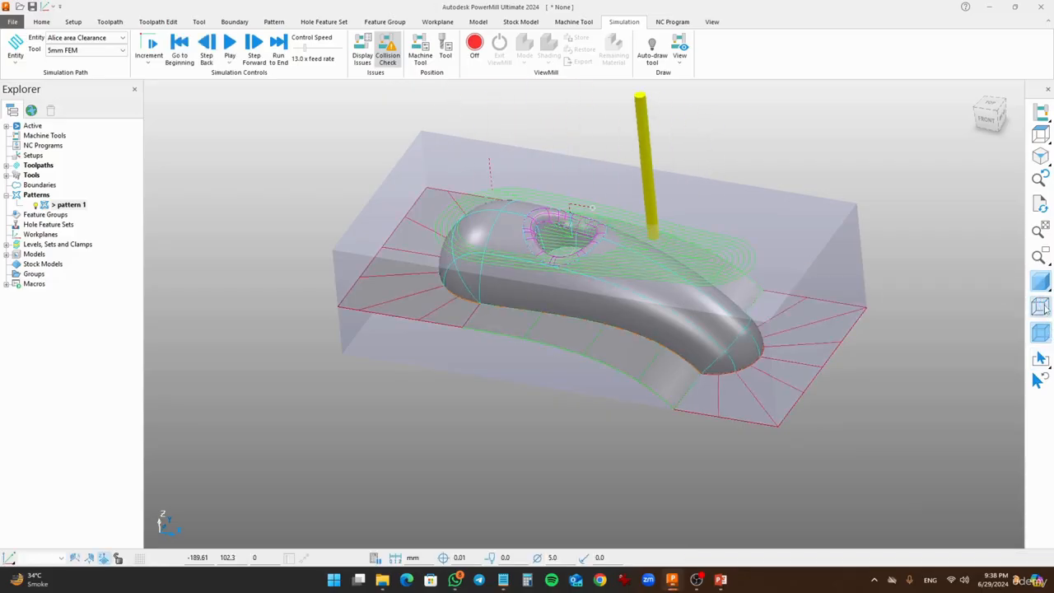
click(1041, 282)
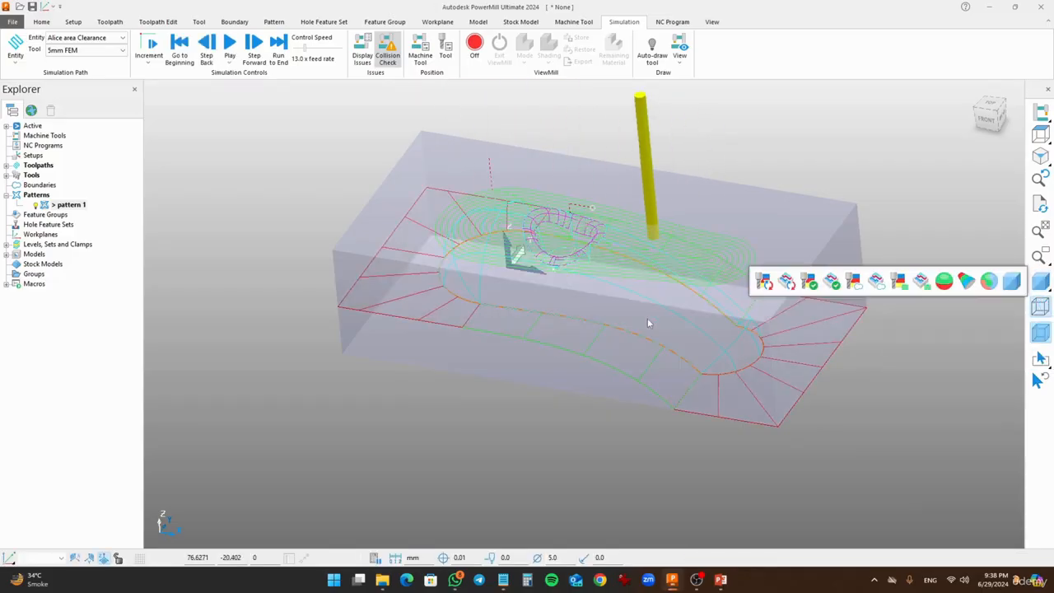
click(230, 48)
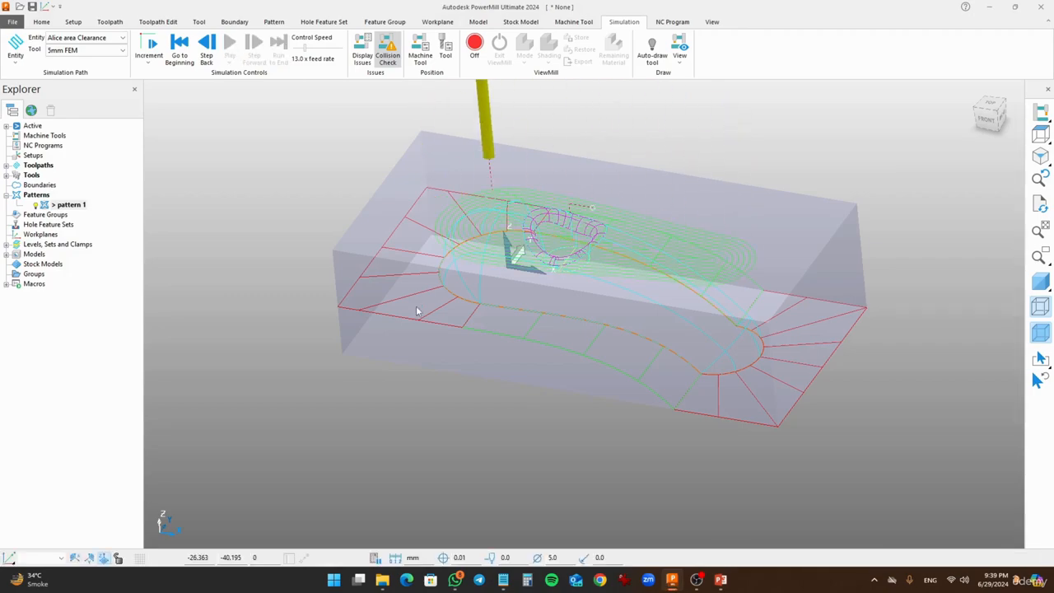
middle_drag(567, 276, 521, 265)
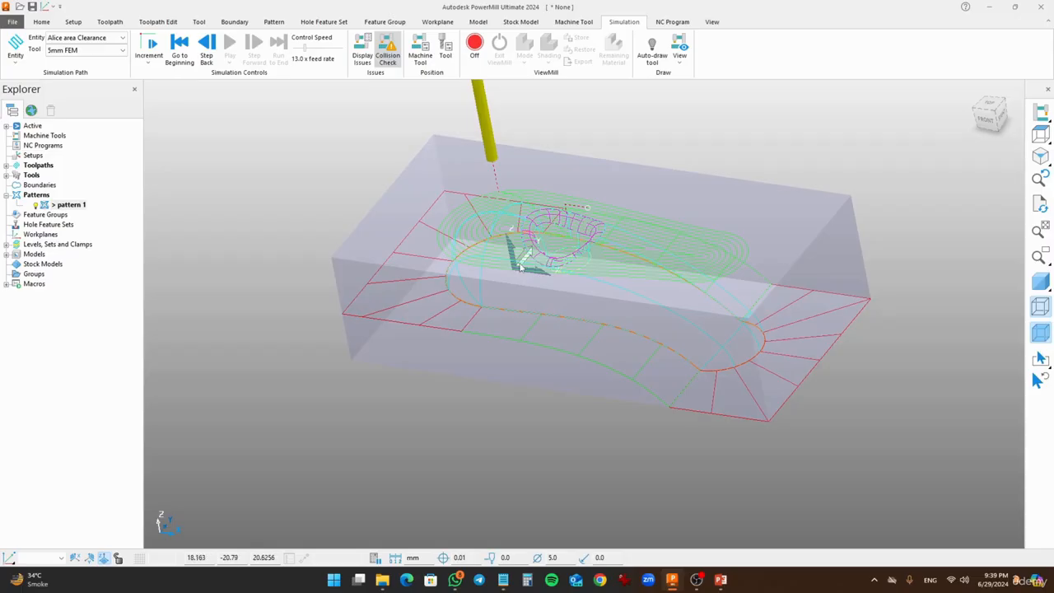
middle_drag(603, 303, 626, 369)
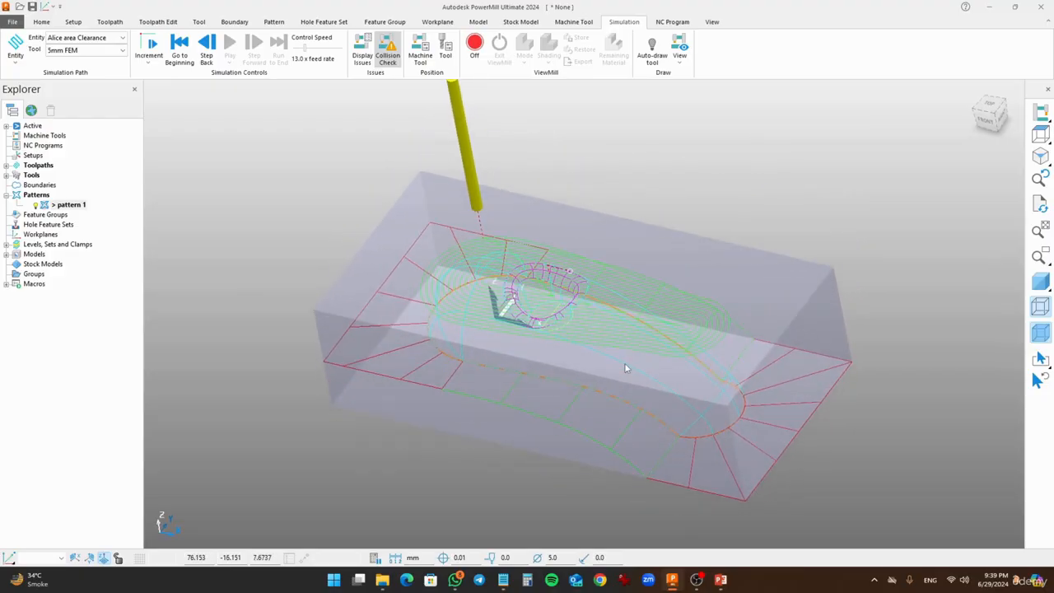